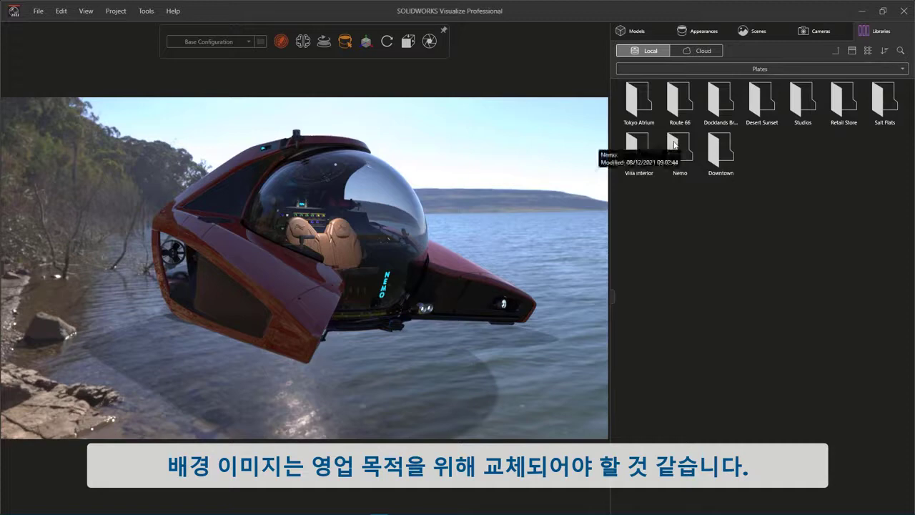
# Replace the background with the Cruise Ship plate from the local Nemo plates folder and orbit the view around the submarine to its opposite side
pyautogui.doubleClick(674, 145)
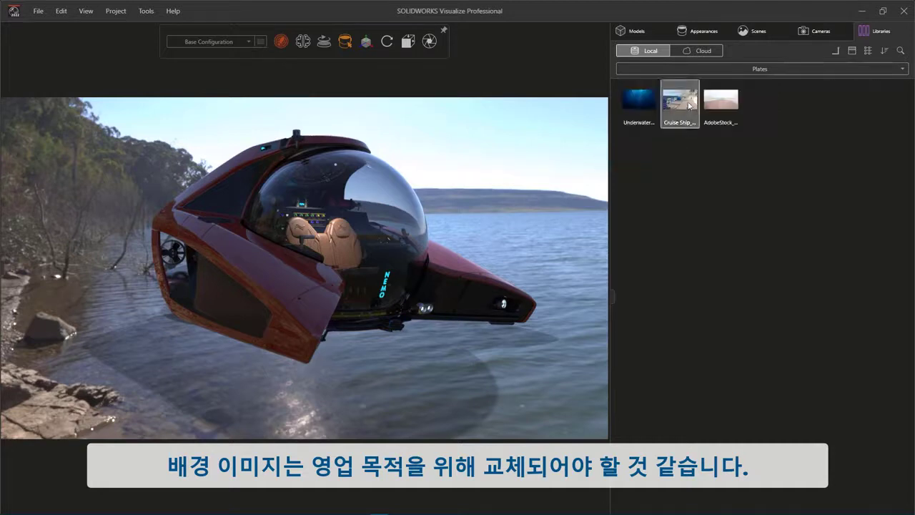
pyautogui.moveTo(569, 137); pyautogui.dragTo(530, 139)
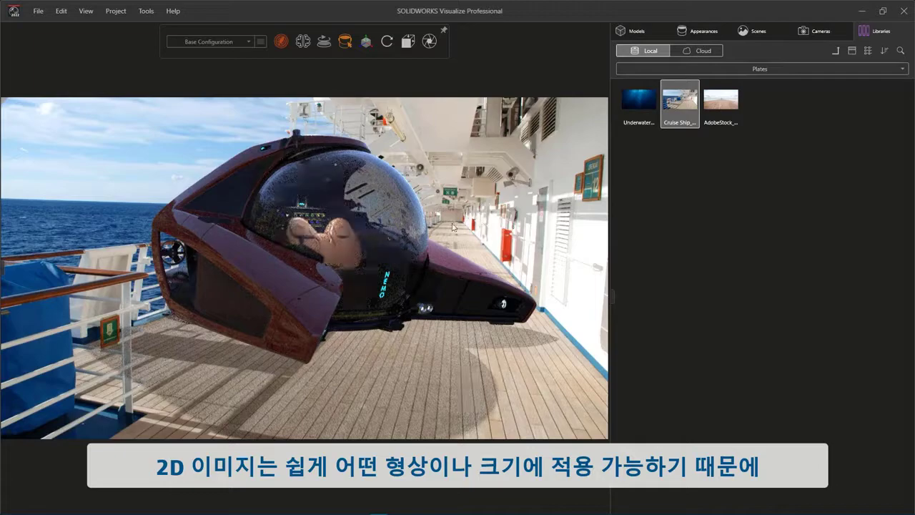
pyautogui.moveTo(388, 259); pyautogui.dragTo(343, 243)
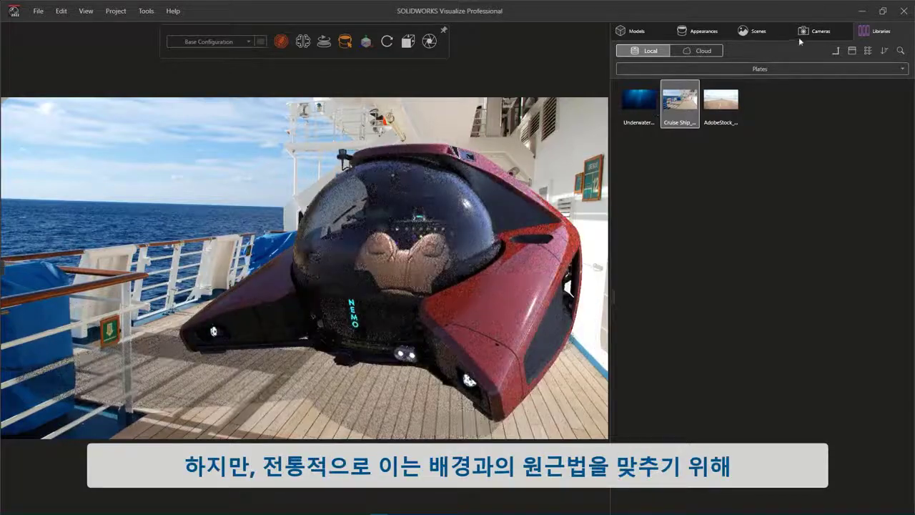
# Adjust the default camera's lens perspective to about 64.89
pyautogui.click(803, 35)
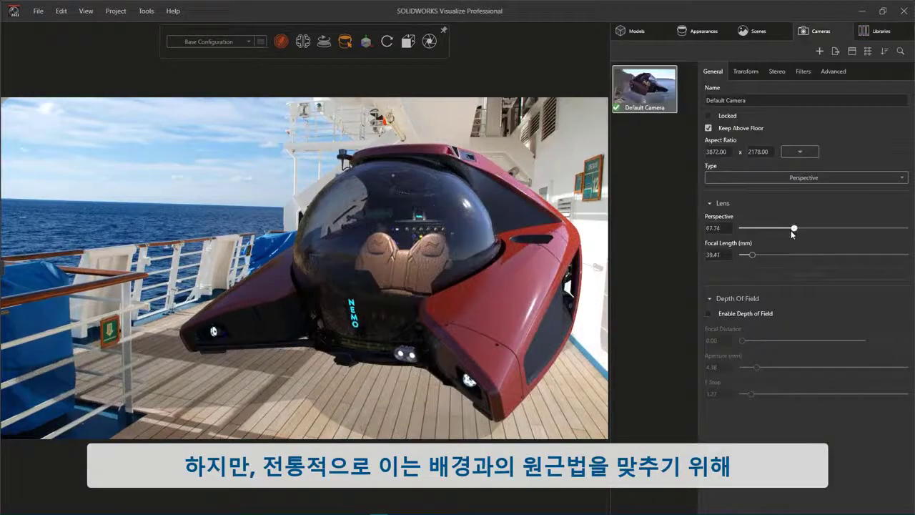
pyautogui.moveTo(792, 231)
pyautogui.mouseDown()
pyautogui.moveTo(755, 238)
pyautogui.moveTo(792, 238)
pyautogui.mouseUp()
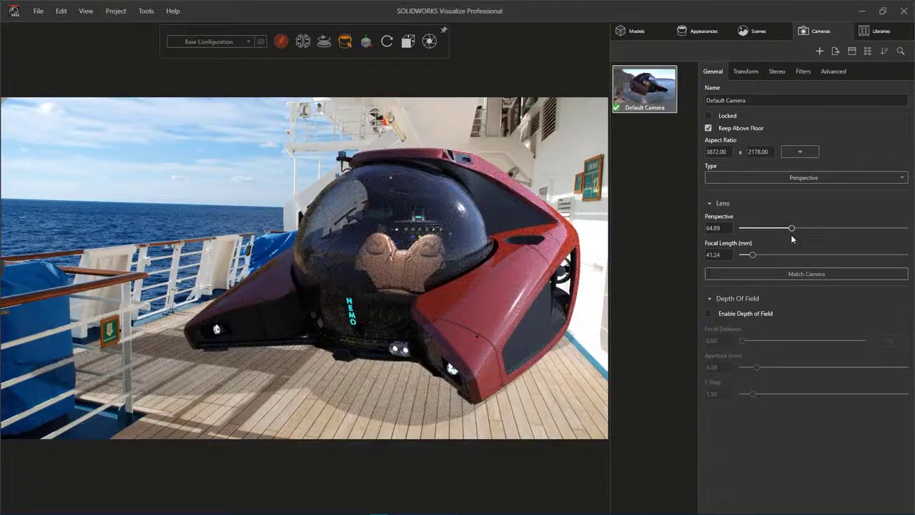
# Start Match Camera and align the two X guide lines with the sea horizon and the ship's upper structure
pyautogui.click(792, 274)
pyautogui.moveTo(318, 221); pyautogui.dragTo(70, 250)
pyautogui.moveTo(380, 141); pyautogui.dragTo(501, 136)
pyautogui.moveTo(77, 226); pyautogui.dragTo(308, 141)
pyautogui.moveTo(219, 387); pyautogui.dragTo(49, 200)
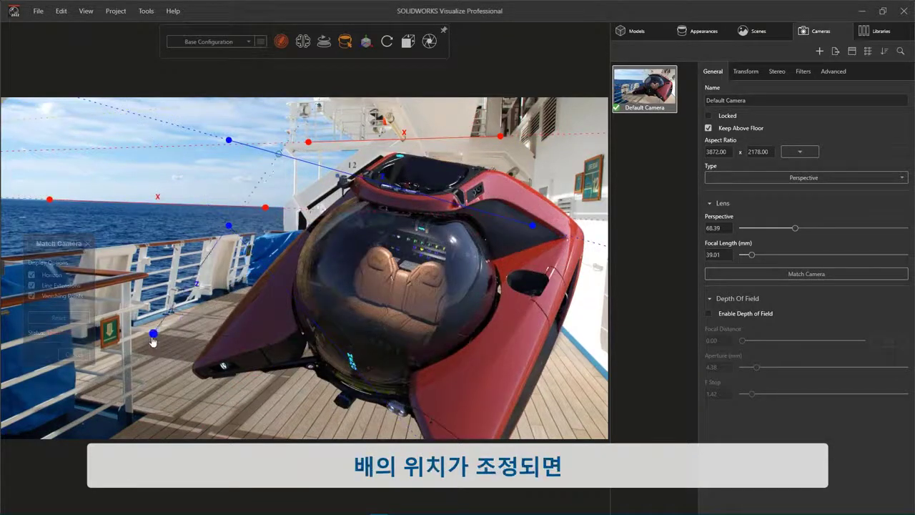
# Align the two Z guide lines with the deck's railing and wall edges, accept the match and reposition the submarine view on the deck
pyautogui.moveTo(229, 226); pyautogui.dragTo(236, 291)
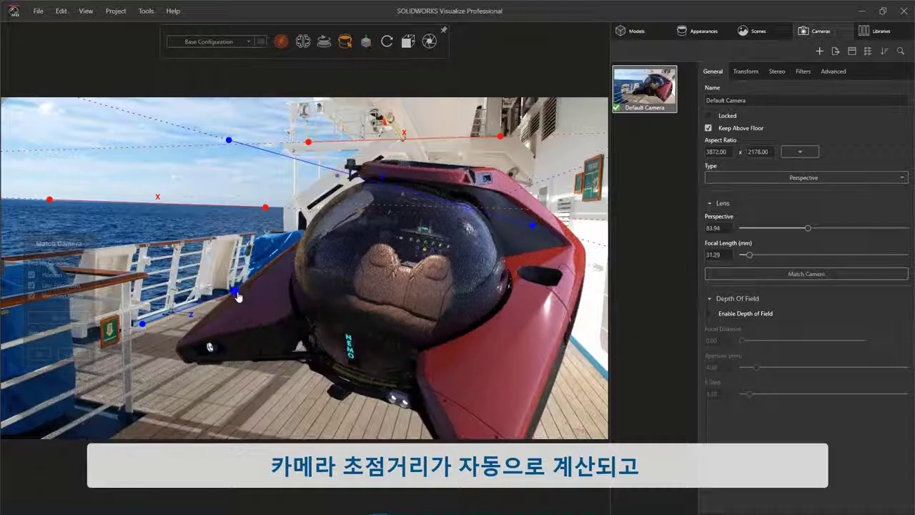
pyautogui.moveTo(532, 226); pyautogui.dragTo(552, 317)
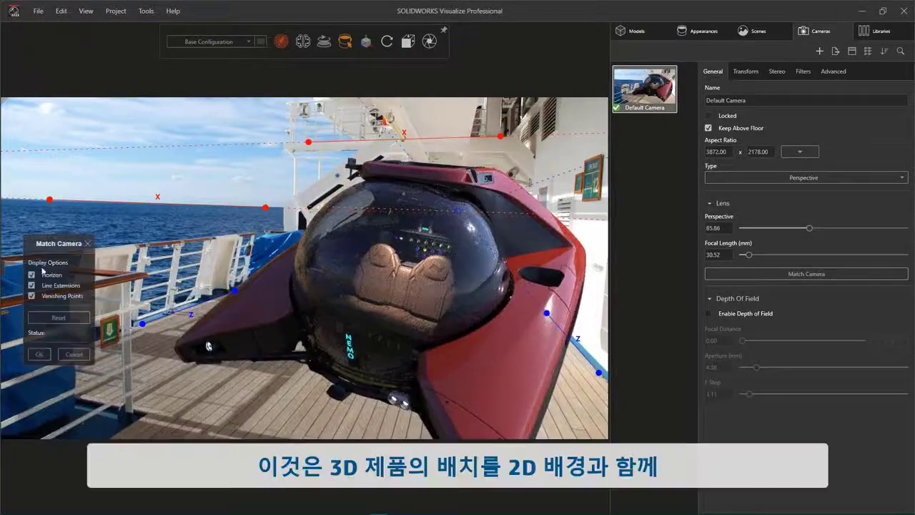
pyautogui.click(39, 355)
pyautogui.moveTo(442, 366); pyautogui.dragTo(418, 339)
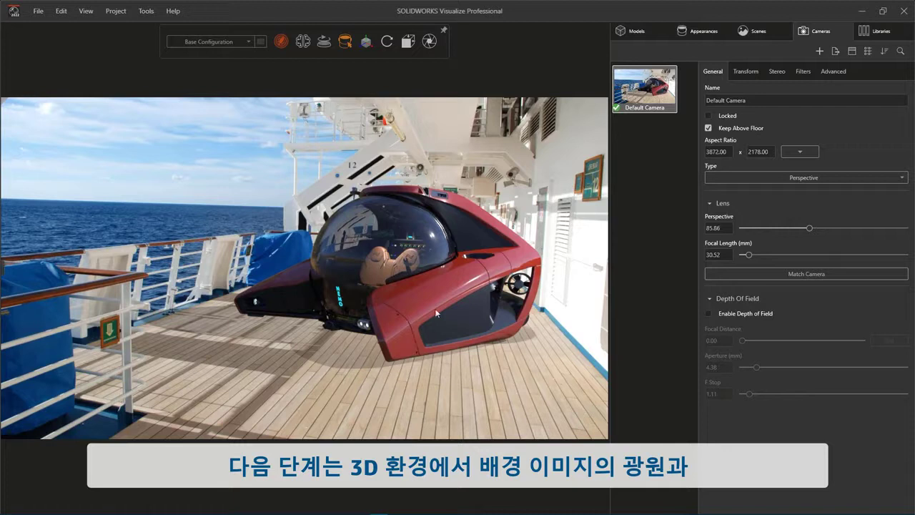
# Rotate the lakeside_4k environment to about 138.9 so its lighting matches the background photo
pyautogui.click(745, 36)
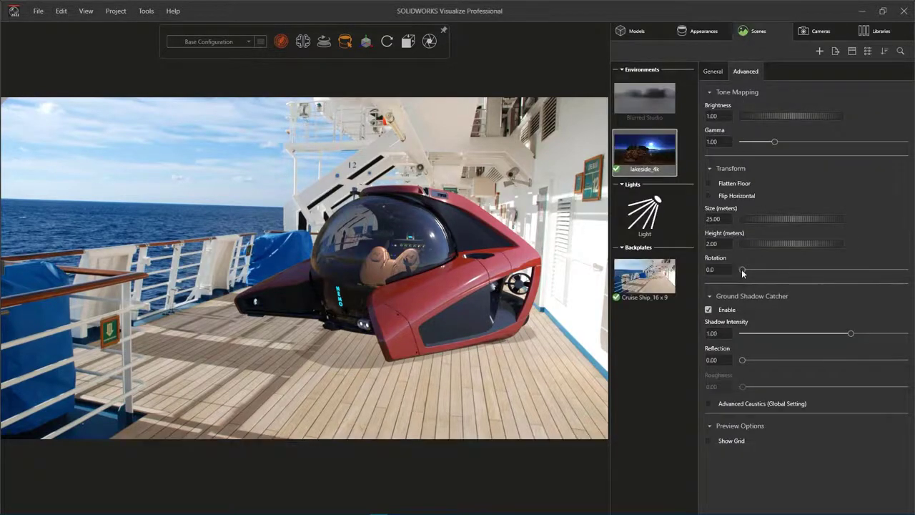
pyautogui.moveTo(742, 271); pyautogui.dragTo(805, 276)
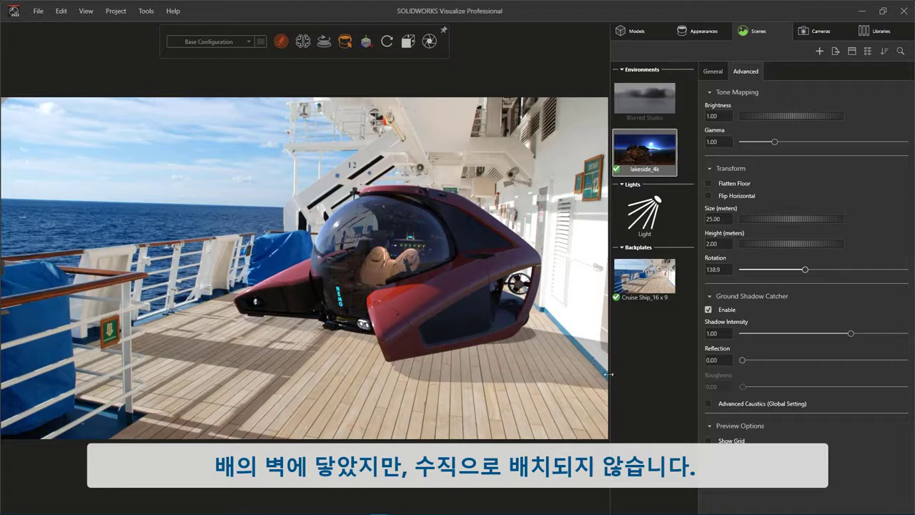
# Add a new Wall primitive model to the project
pyautogui.click(632, 32)
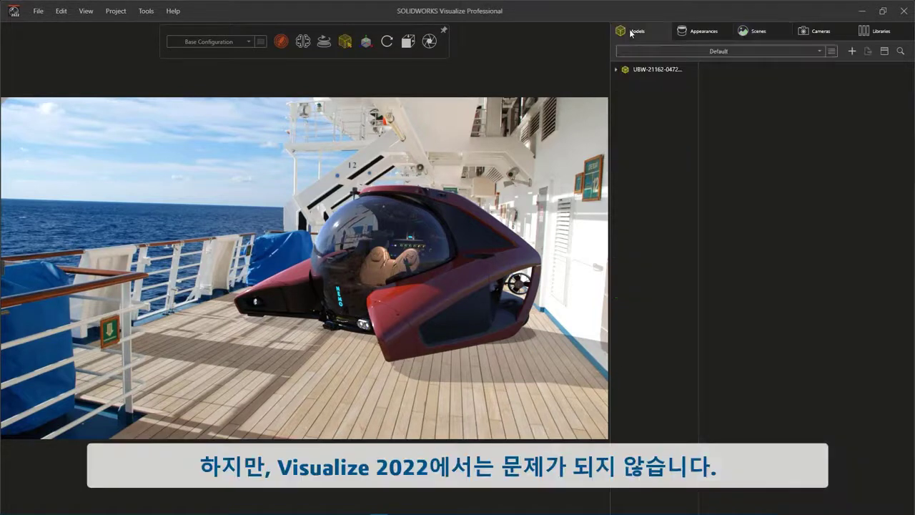
pyautogui.click(851, 51)
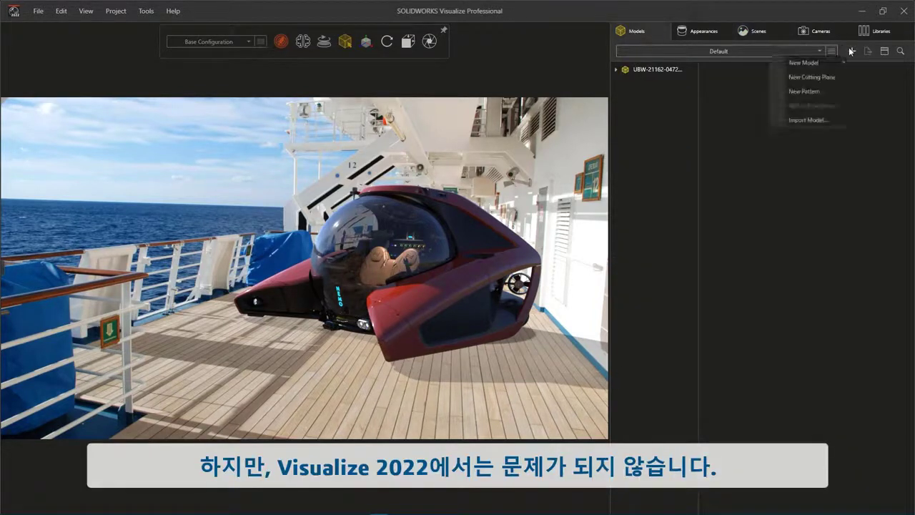
pyautogui.moveTo(822, 62)
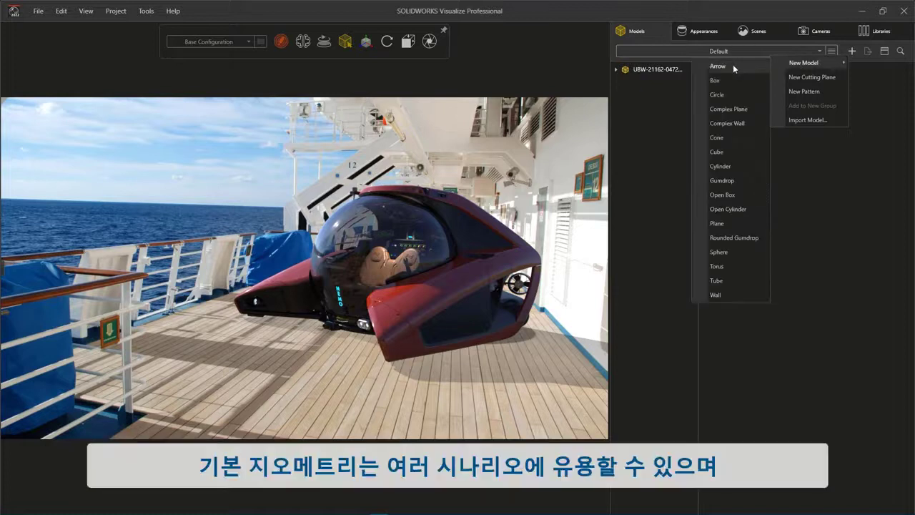
pyautogui.click(734, 294)
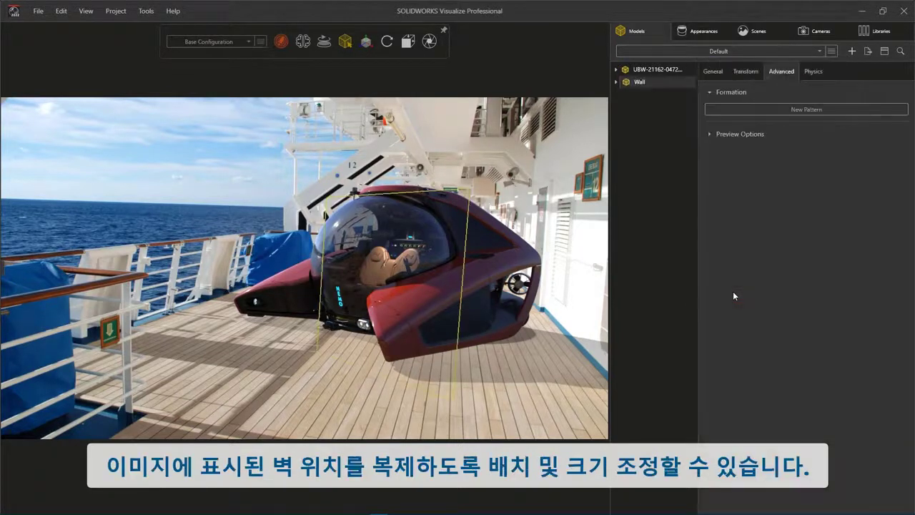
# Switch to preview rendering and use the object manipulator to turn, scale and move the Wall onto the ship's cabin wall
pyautogui.click(281, 41)
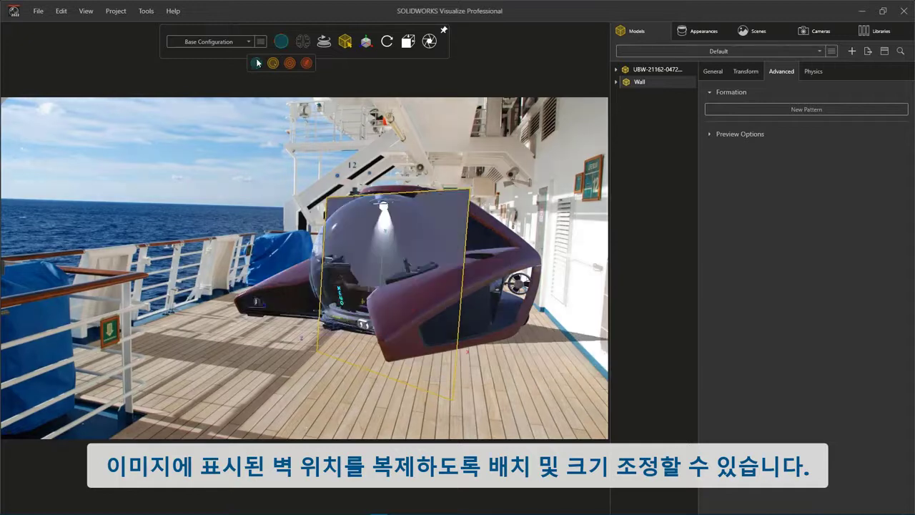
pyautogui.click(329, 66)
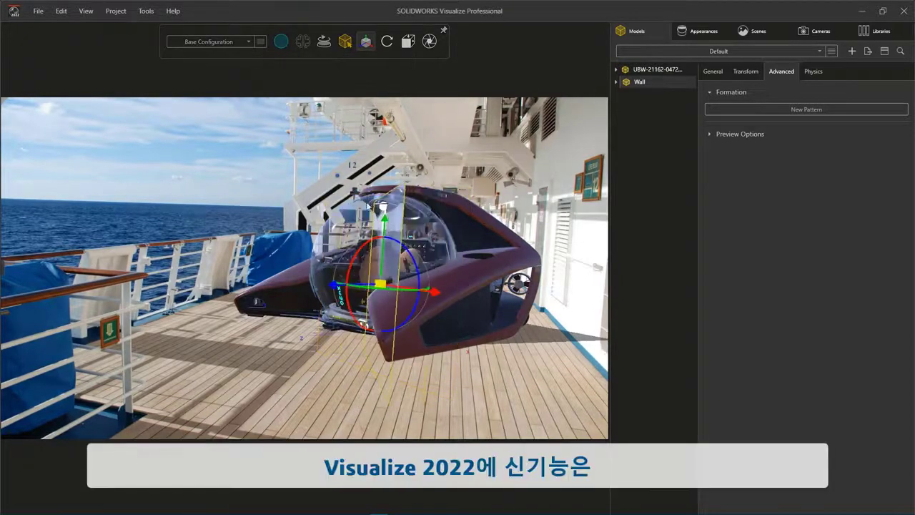
pyautogui.moveTo(298, 287); pyautogui.dragTo(493, 288)
pyautogui.click(680, 433)
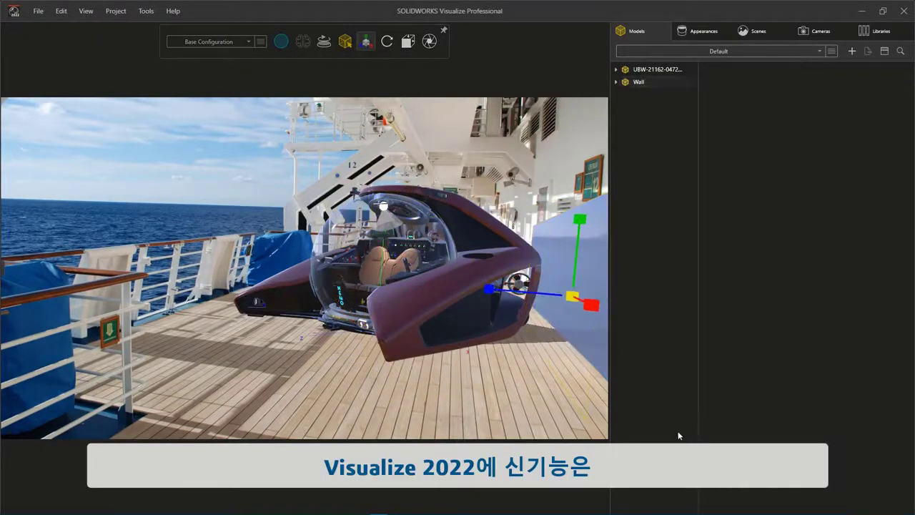
# Switch back to the previous render mode and enable the shadow catcher on Wall: Part 1
pyautogui.click(287, 63)
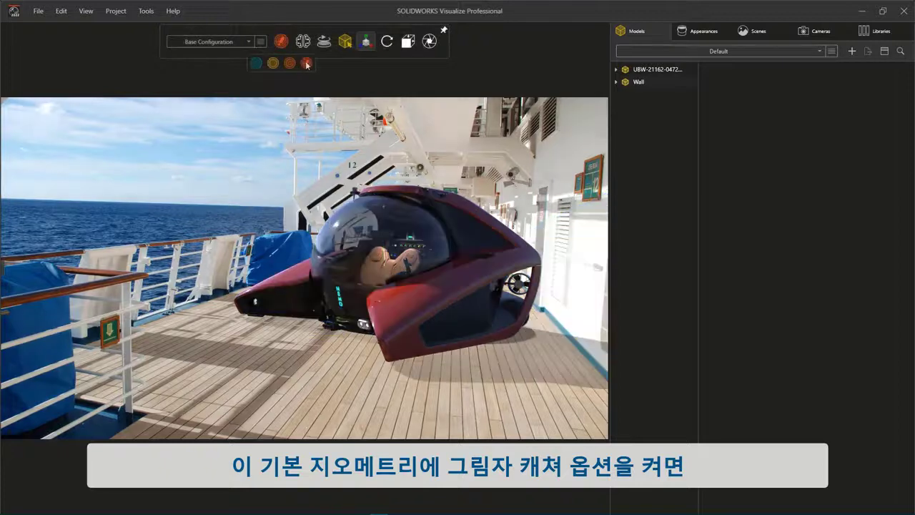
pyautogui.click(616, 83)
pyautogui.click(625, 95)
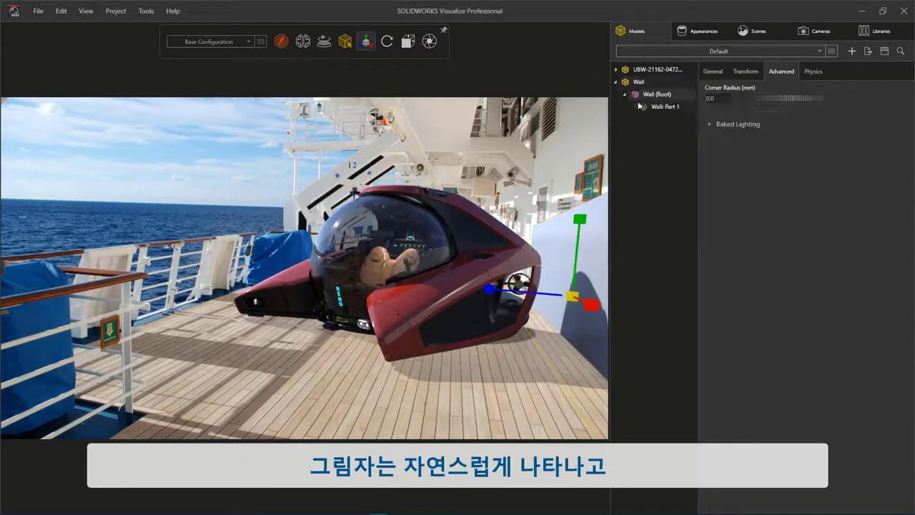
pyautogui.click(652, 106)
pyautogui.click(715, 73)
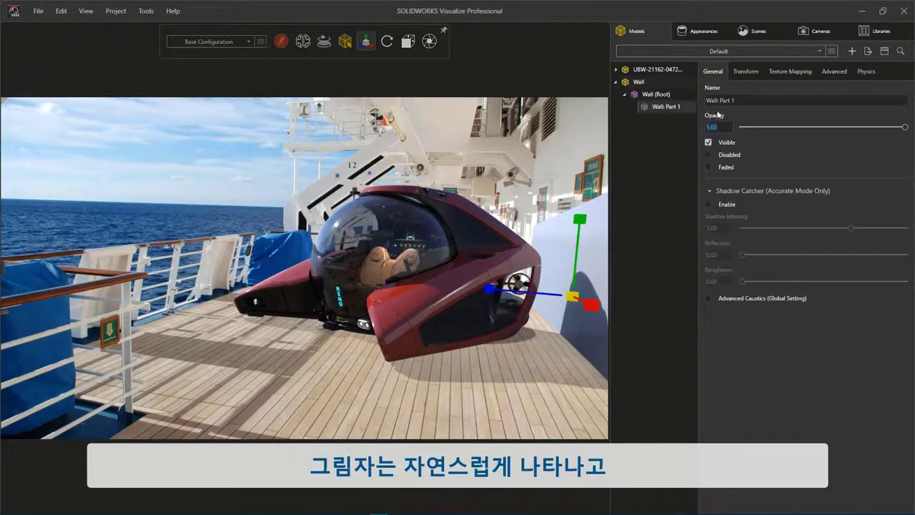
pyautogui.click(710, 205)
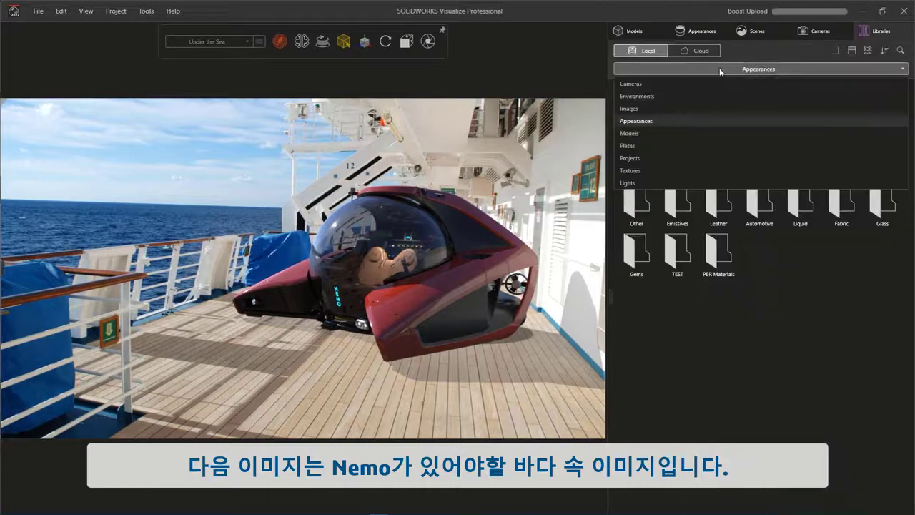
# Search the local environments library for "dazz", apply the Dazzler.hdr environment to the scene and clear the search
pyautogui.click(636, 96)
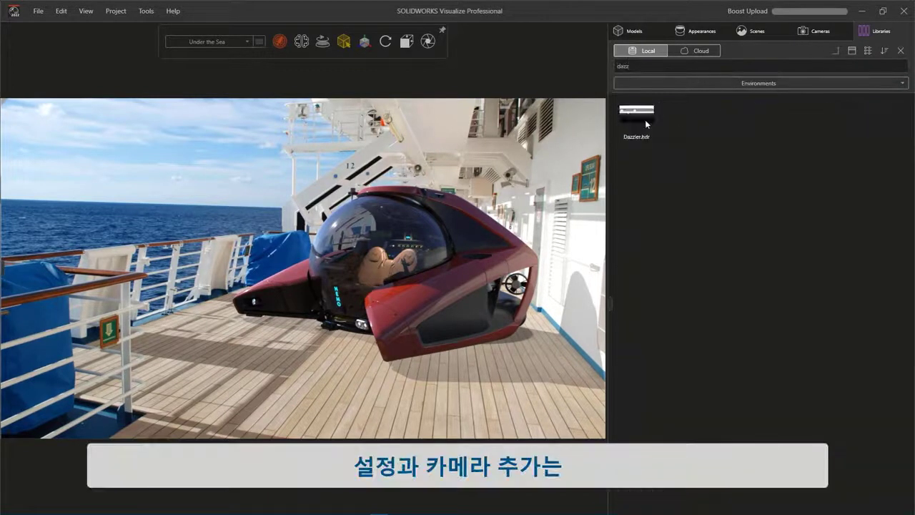
pyautogui.moveTo(645, 120); pyautogui.dragTo(475, 141)
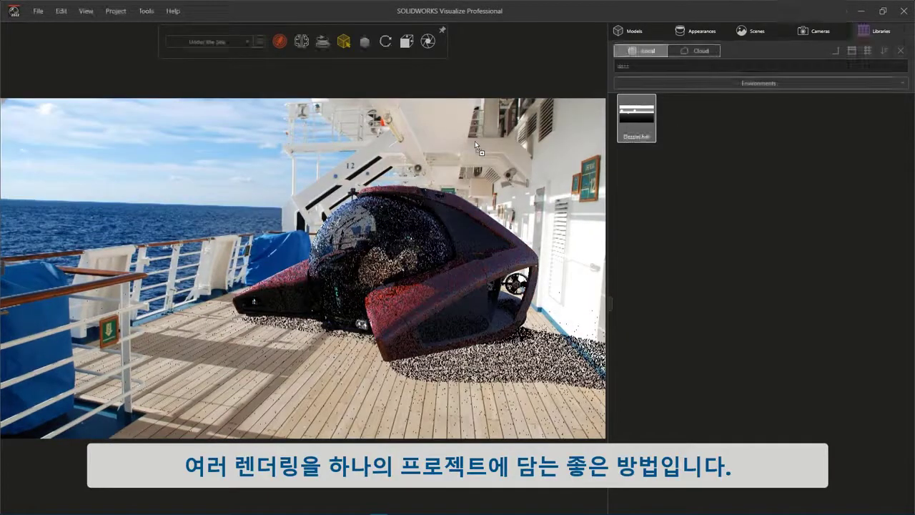
pyautogui.click(900, 52)
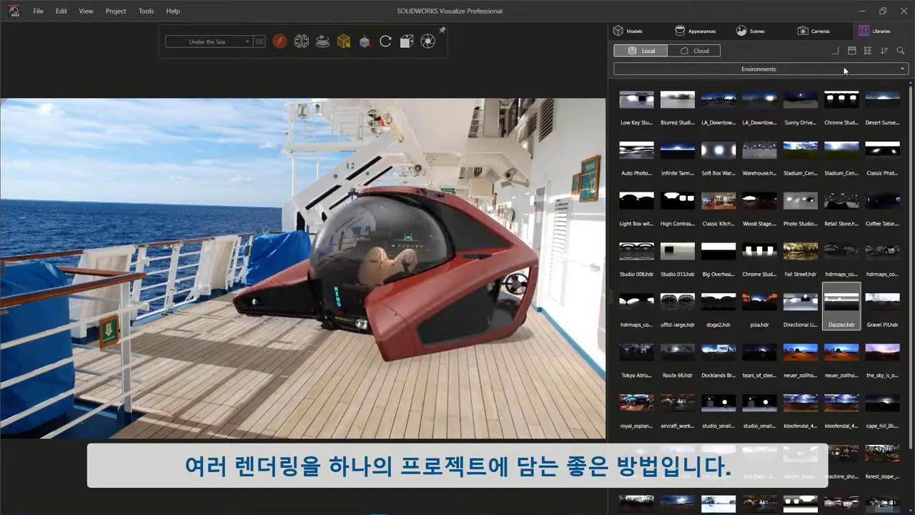
# Replace the background with the Underwater Light plate from the Nemo plates folder
pyautogui.click(773, 70)
pyautogui.click(650, 143)
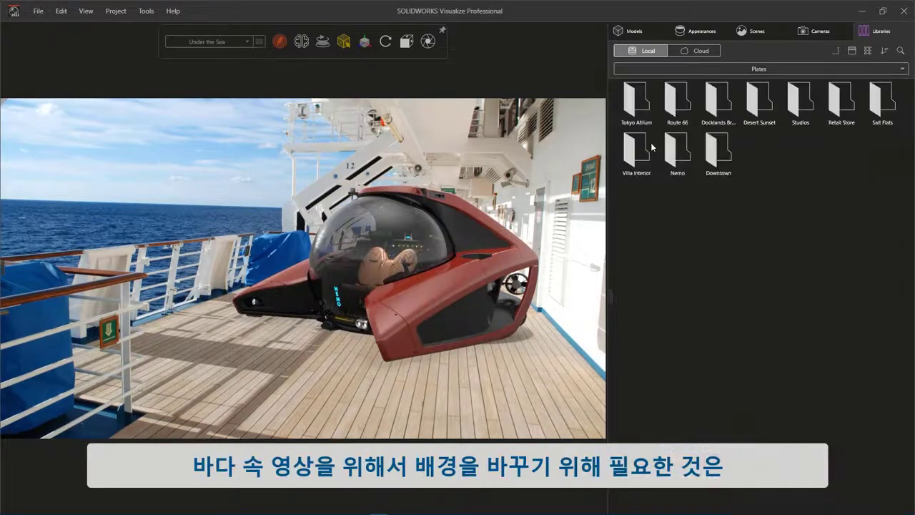
pyautogui.doubleClick(680, 148)
pyautogui.moveTo(644, 107); pyautogui.dragTo(397, 149)
# Add a new camera and set its focal length to 35 mm
pyautogui.click(816, 33)
pyautogui.click(820, 51)
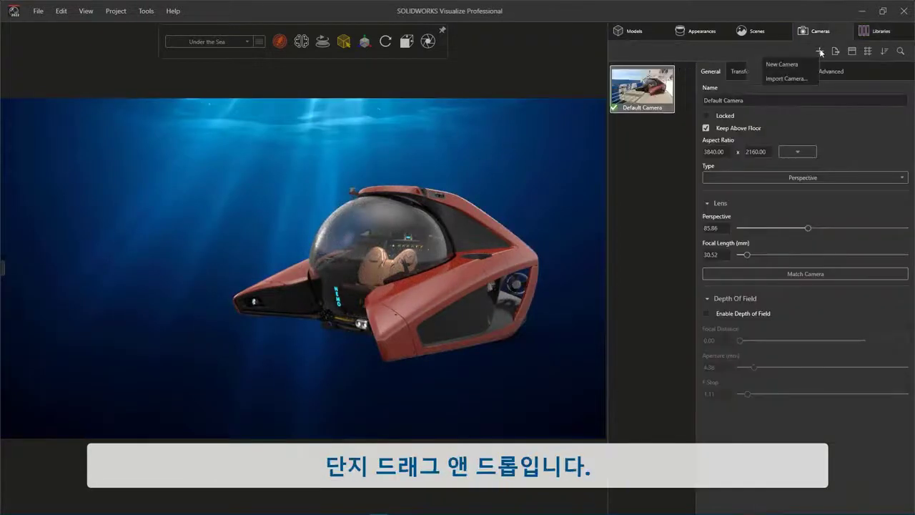
pyautogui.click(778, 65)
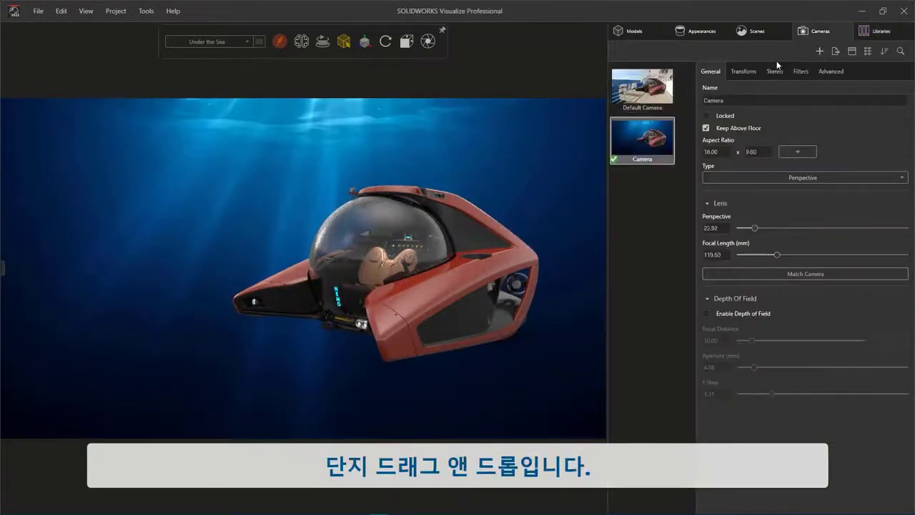
pyautogui.click(725, 249)
pyautogui.write('35')
pyautogui.press('Return')
# Set the camera to the top view, add an area light matched to the current camera and change its shape to Point
pyautogui.click(407, 41)
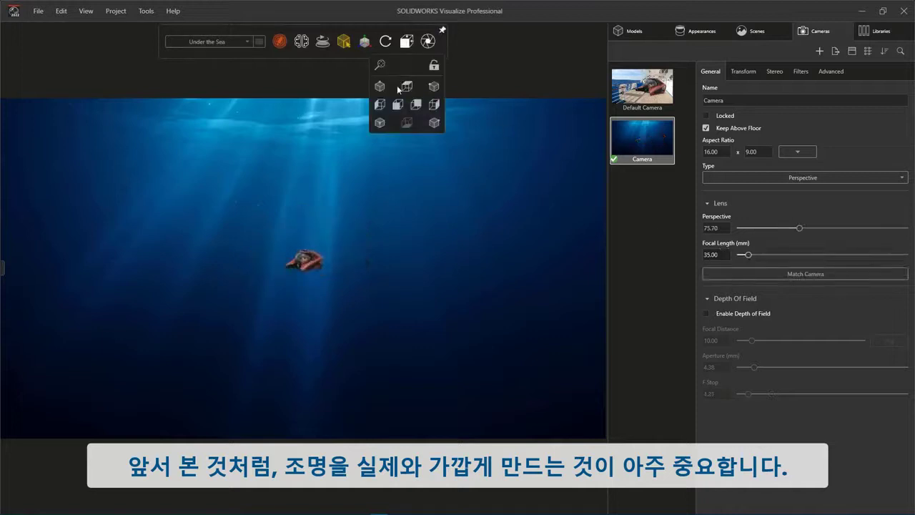
pyautogui.click(405, 86)
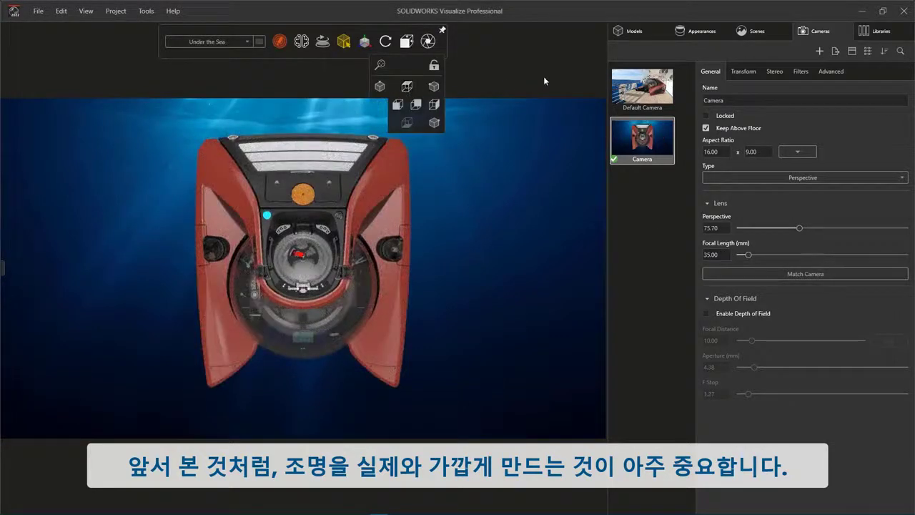
pyautogui.click(758, 33)
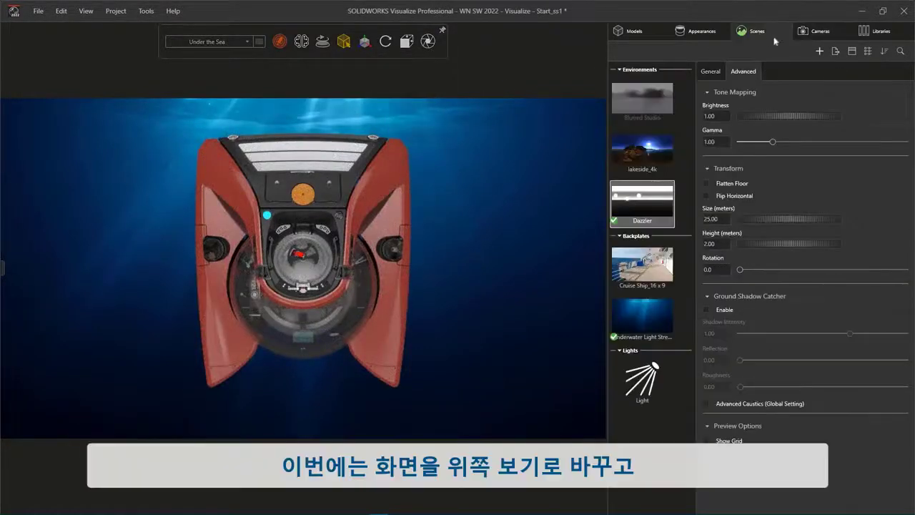
pyautogui.click(819, 52)
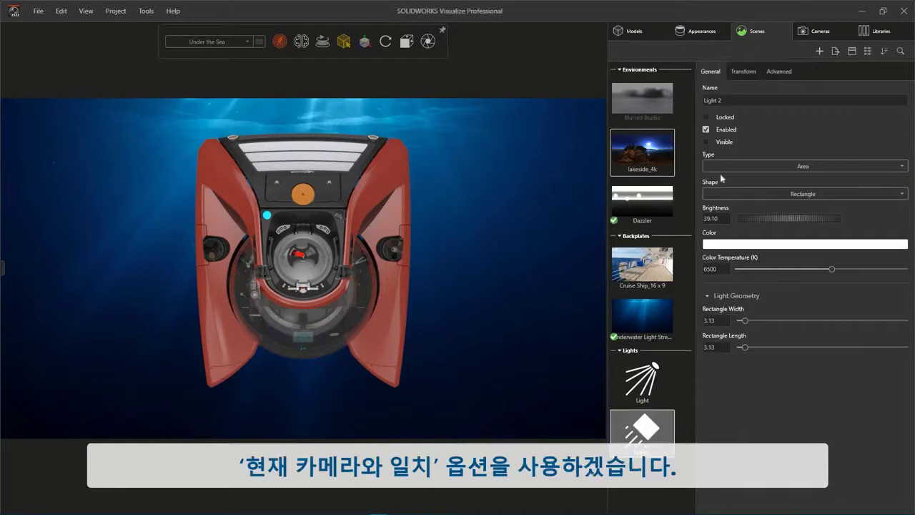
pyautogui.click(751, 194)
pyautogui.click(751, 243)
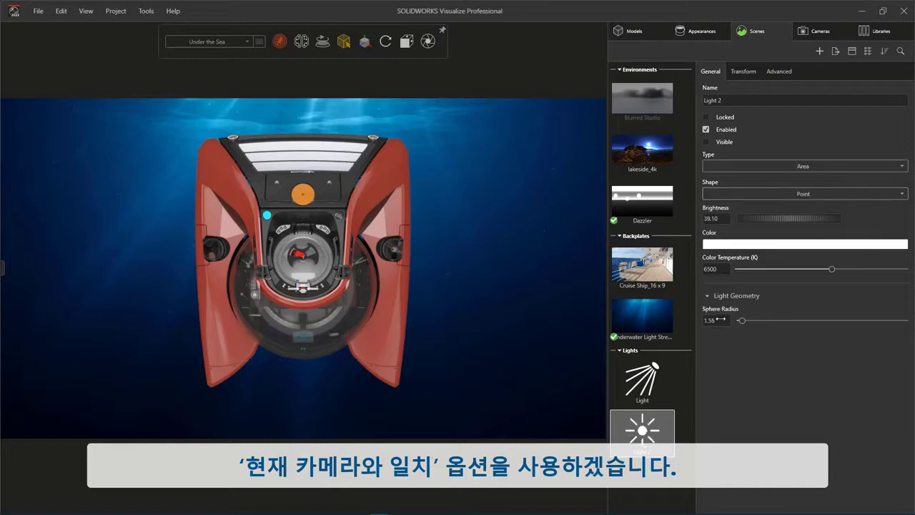
# Set the new point light's brightness to 200 and sphere radius to 0.01, and orbit the view to the submarine's front
pyautogui.click(719, 218)
pyautogui.write('200')
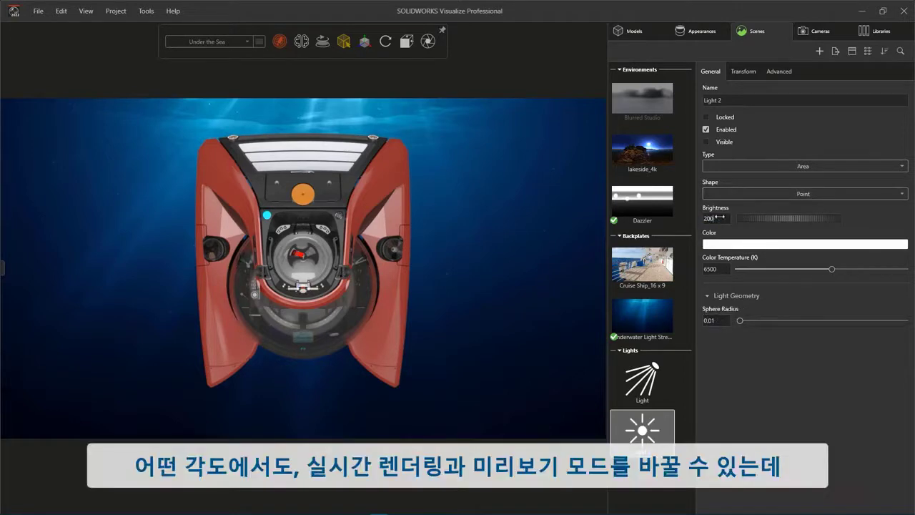
pyautogui.moveTo(313, 368); pyautogui.dragTo(312, 261, button='middle')
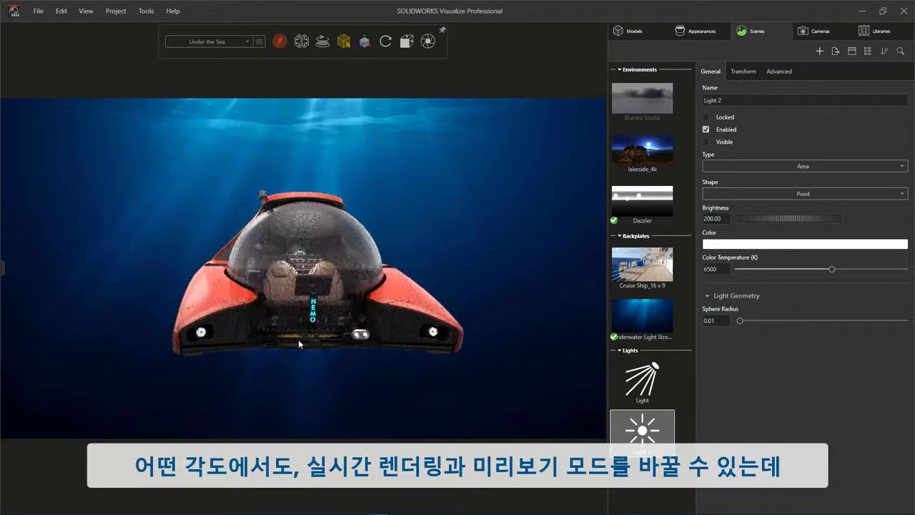
# Orbit to a three-quarter view of the submarine and switch the viewport rendering to Preview mode
pyautogui.moveTo(299, 344); pyautogui.dragTo(364, 350, button='middle')
pyautogui.moveTo(281, 43)
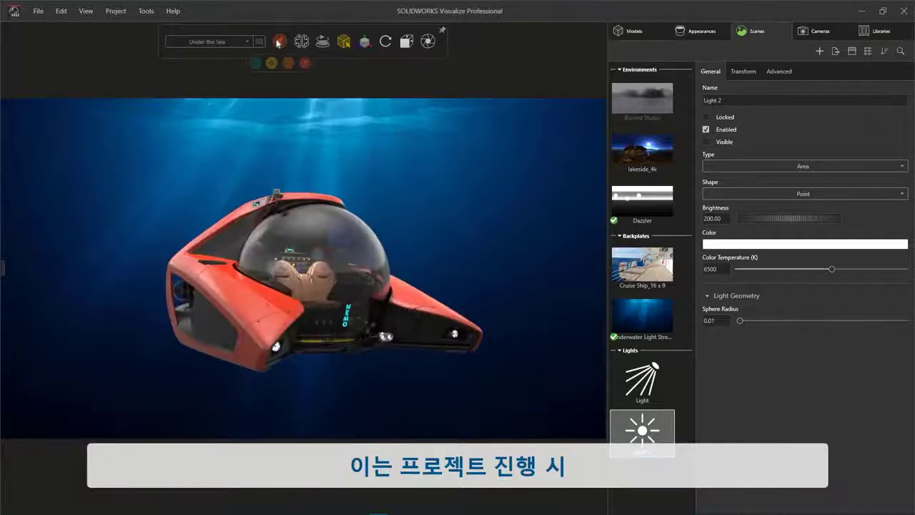
pyautogui.click(257, 64)
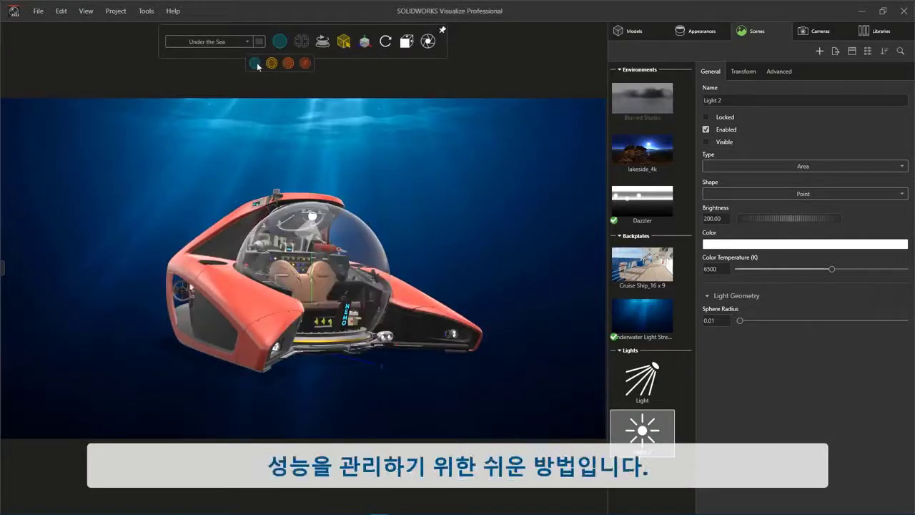
# Import the BluelineSnapper fish from the local model library into the scene with the default import settings
pyautogui.click(881, 32)
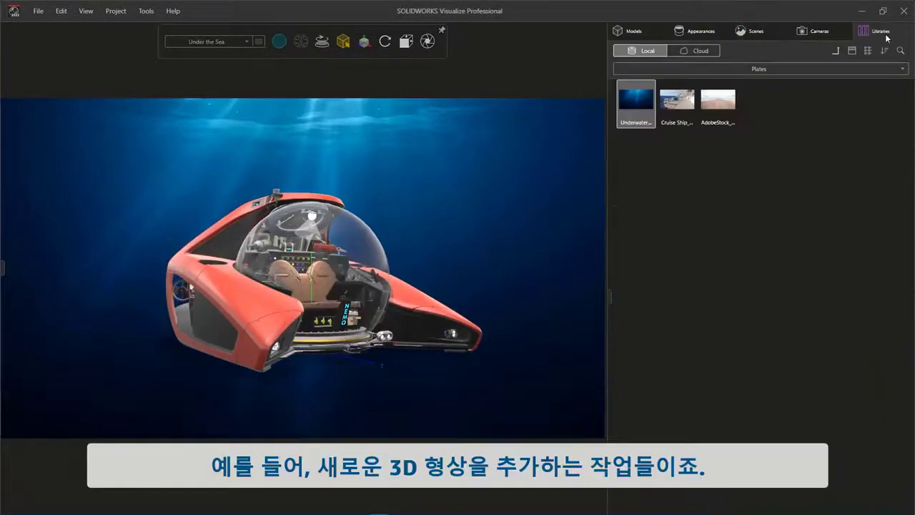
pyautogui.click(783, 71)
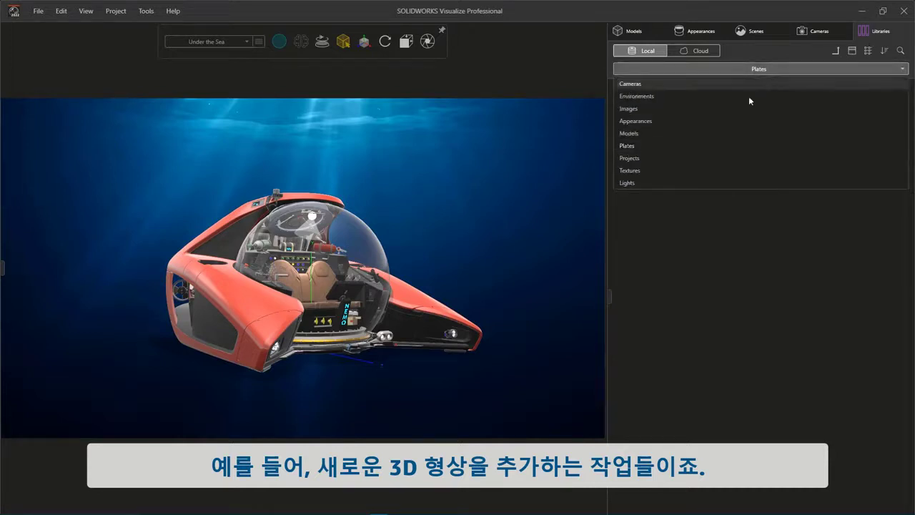
pyautogui.click(697, 134)
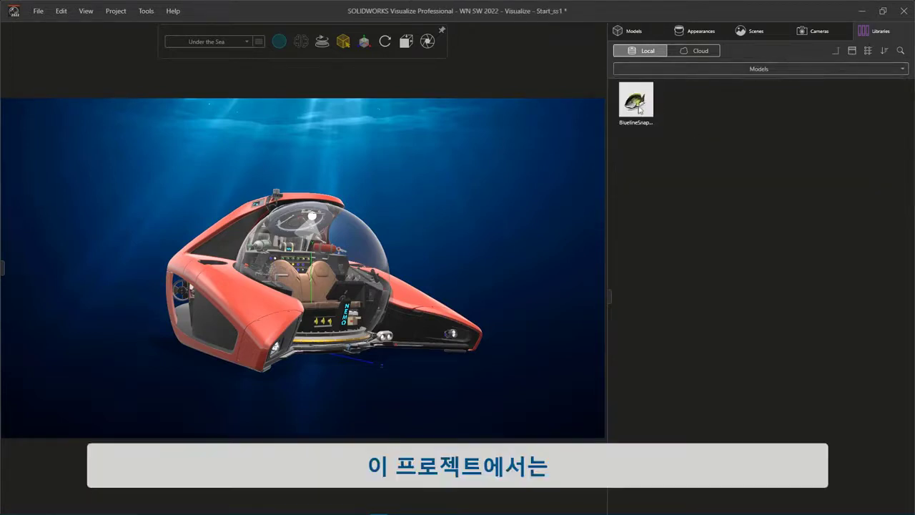
pyautogui.moveTo(635, 102); pyautogui.dragTo(504, 207)
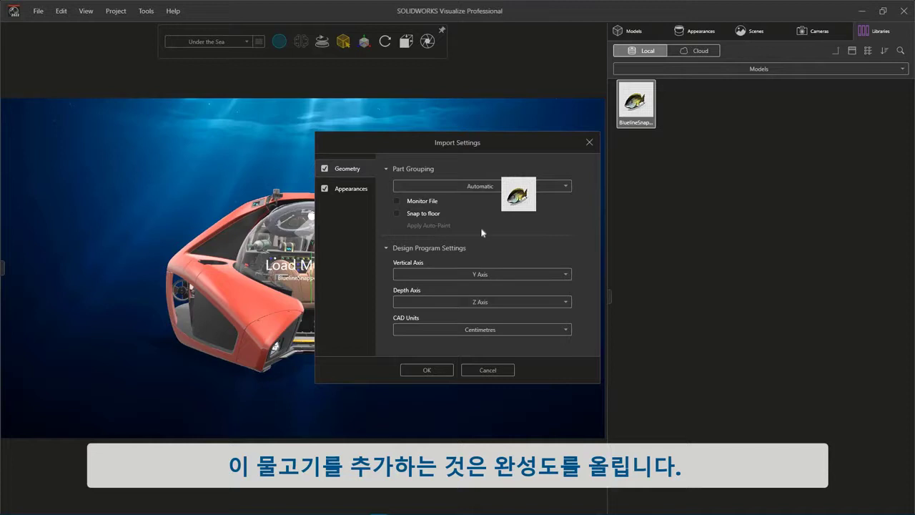
pyautogui.click(425, 368)
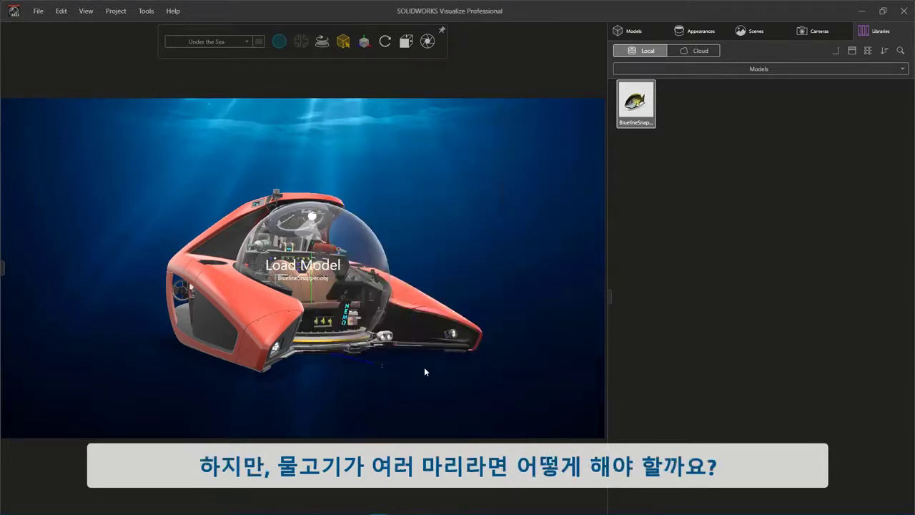
# Select the BluelineSnapper model and raise it vertically to float beside the submarine's dome
pyautogui.click(633, 32)
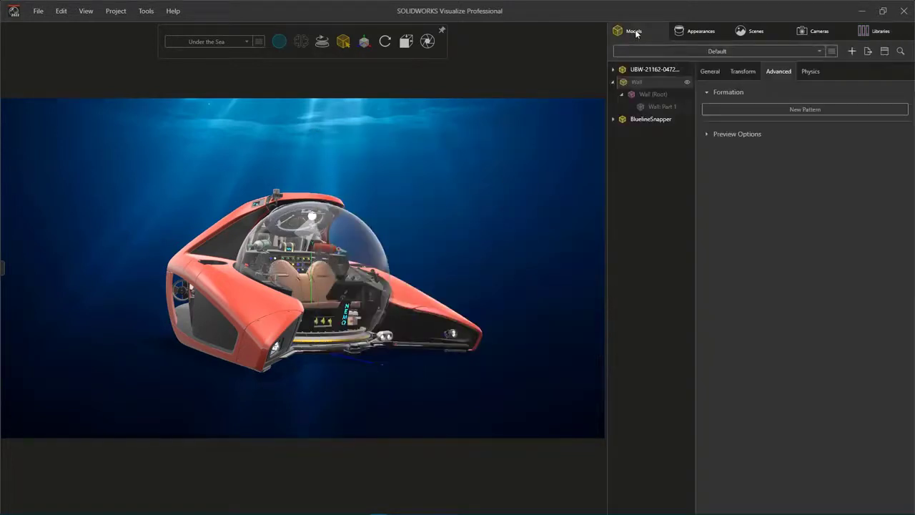
pyautogui.click(636, 119)
pyautogui.click(329, 63)
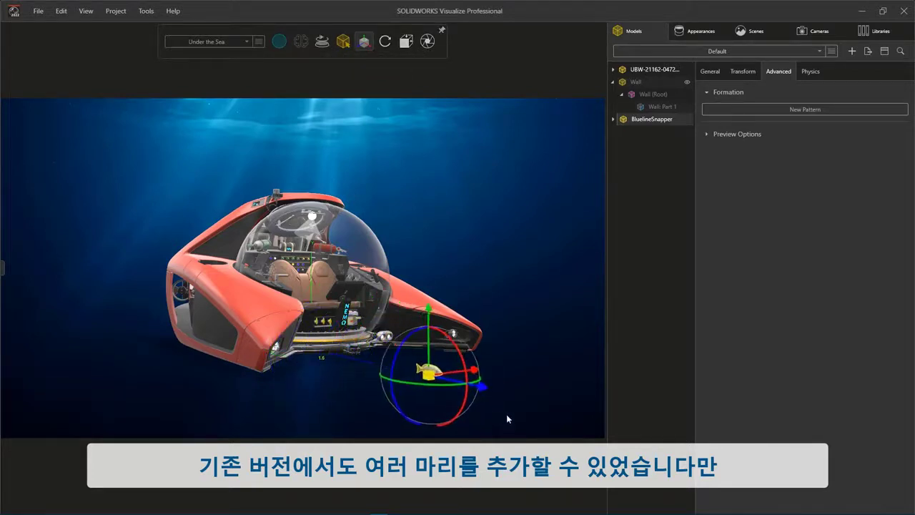
pyautogui.moveTo(402, 304); pyautogui.dragTo(427, 199)
pyautogui.click(478, 215)
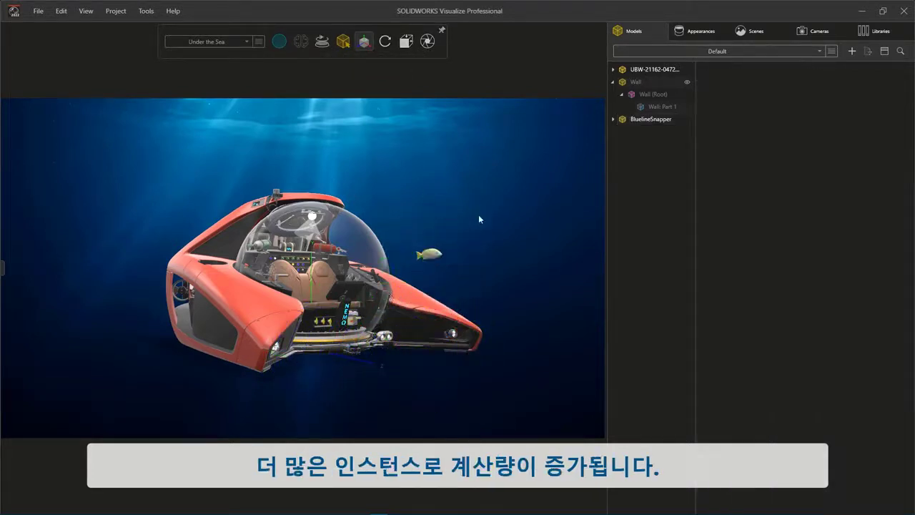
# Create a new pattern of the BluelineSnapper fish with the Scatter type, and switch rendering from Preview back to the accurate mode
pyautogui.scroll(3, 389, 299)
pyautogui.moveTo(388, 299); pyautogui.dragTo(368, 294, button='middle')
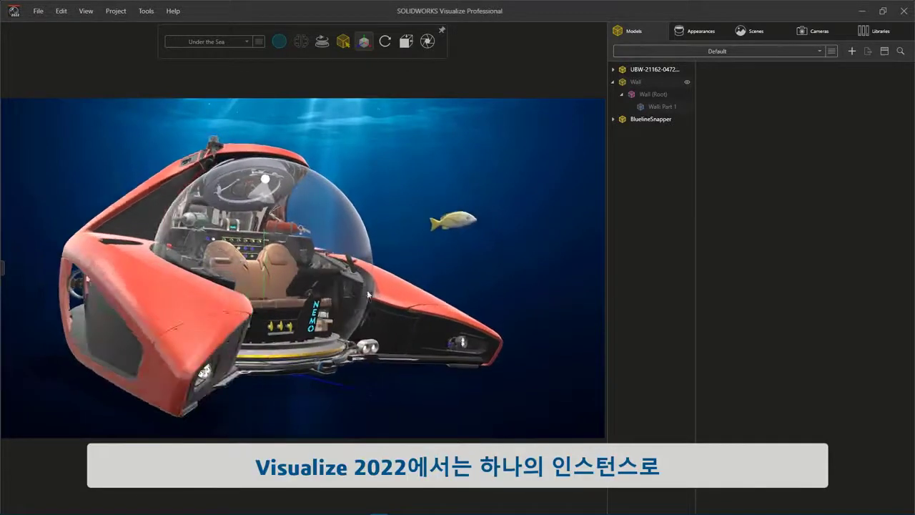
pyautogui.click(442, 225)
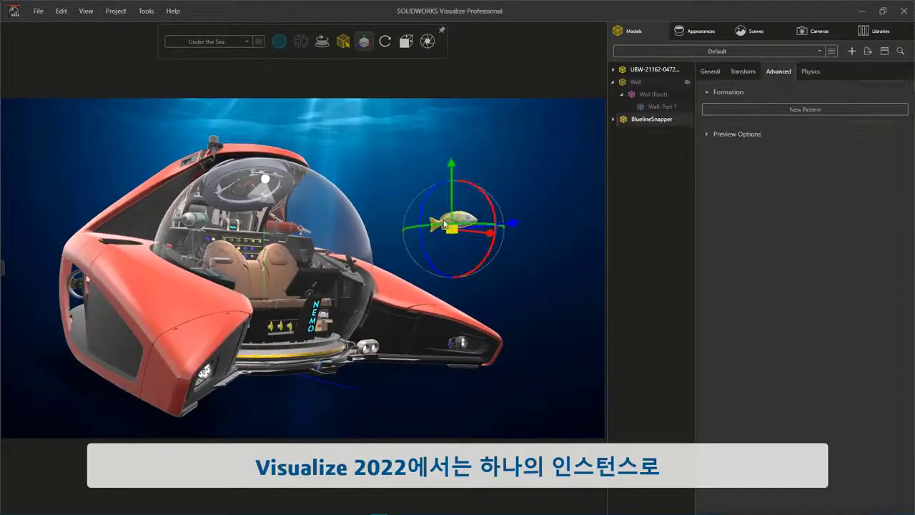
pyautogui.click(749, 110)
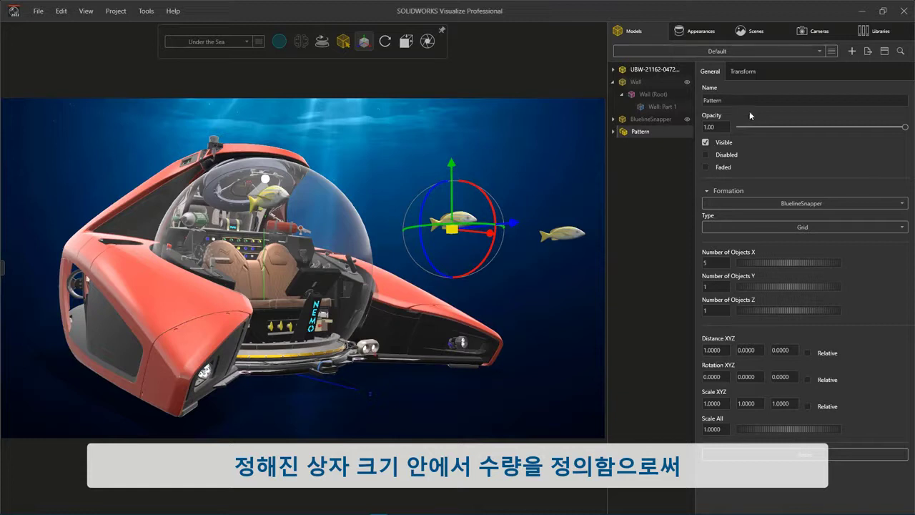
pyautogui.click(767, 226)
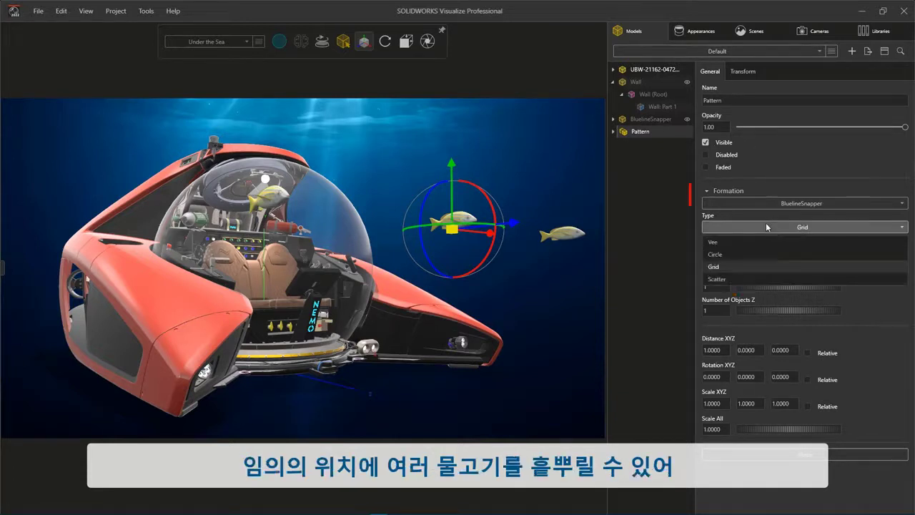
pyautogui.click(759, 276)
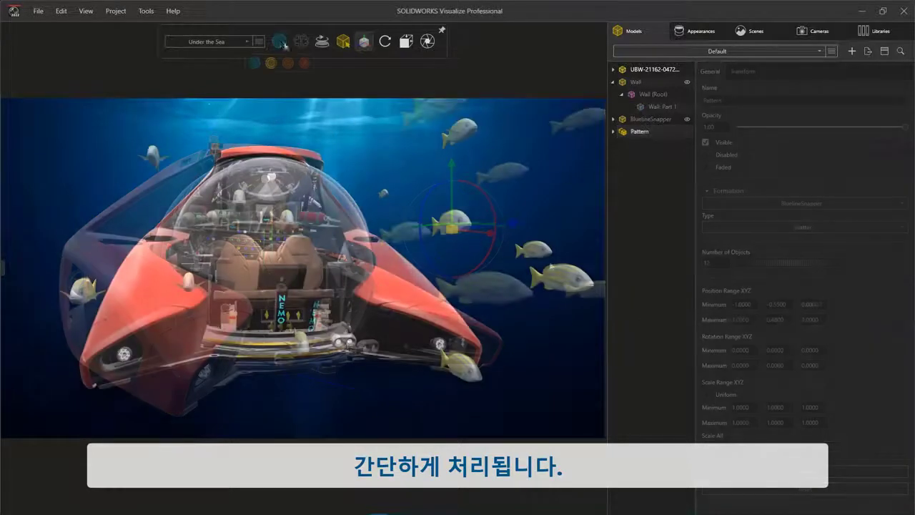
pyautogui.click(305, 64)
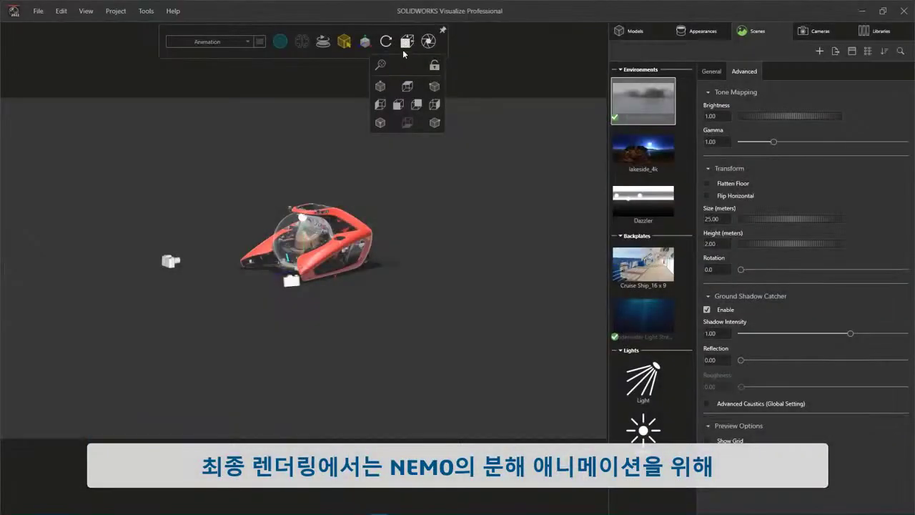
# Set the Animation scene to a zoomed-out top view of the submarine and show the timeline
pyautogui.click(405, 86)
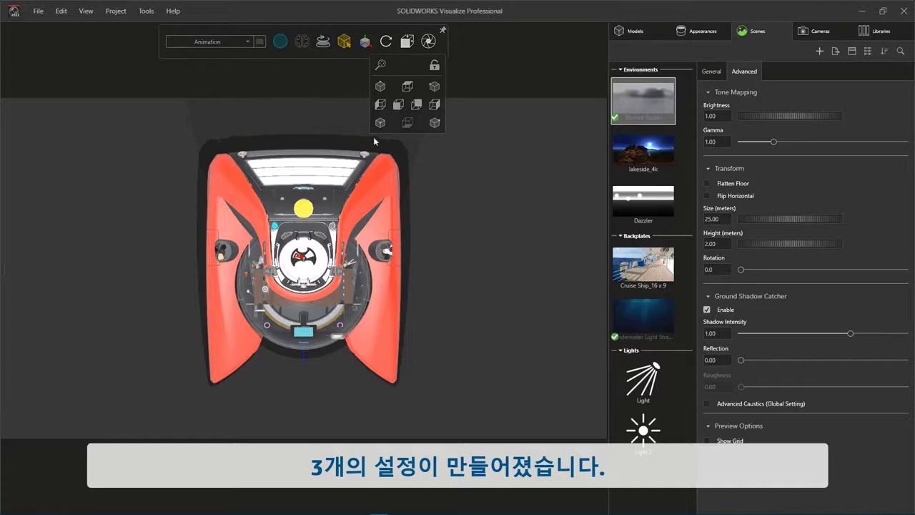
pyautogui.keyDown('alt'); pyautogui.moveTo(374, 137); pyautogui.dragTo(382, 219, button='right'); pyautogui.keyUp('alt')
pyautogui.click(86, 11)
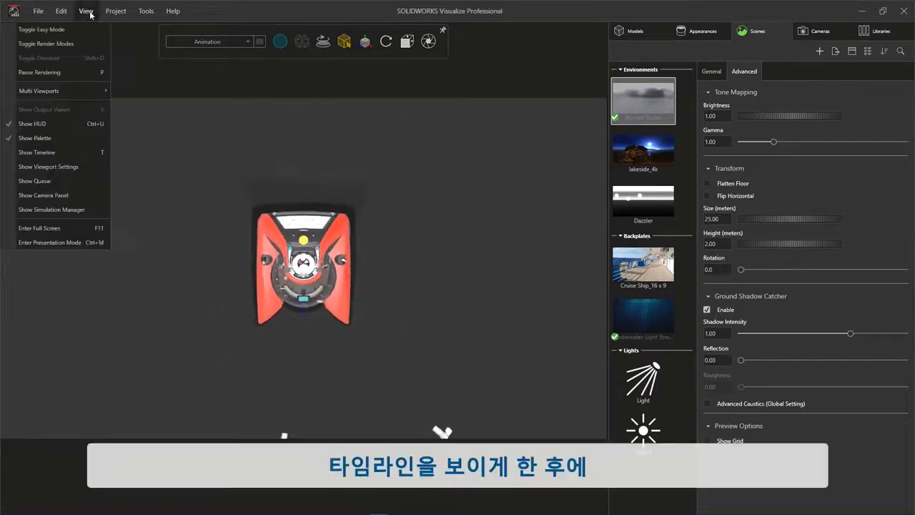
pyautogui.click(75, 154)
pyautogui.moveTo(351, 45)
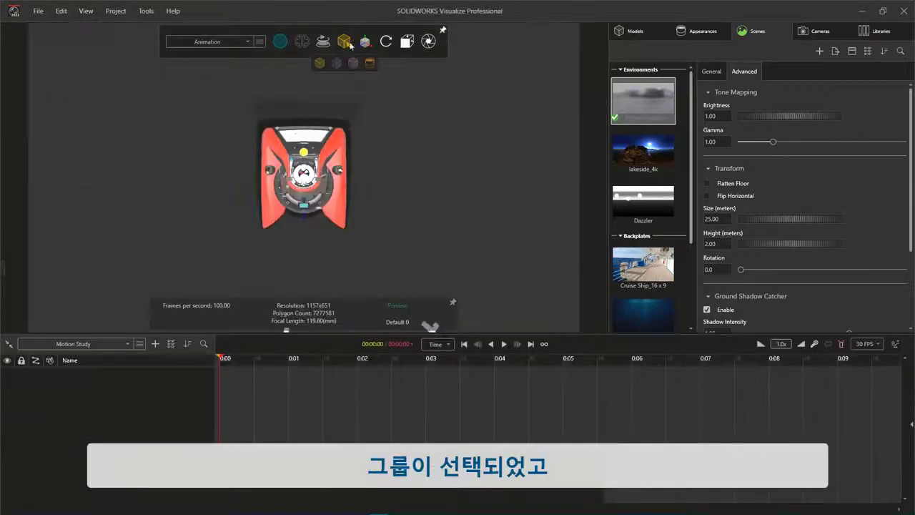
pyautogui.click(341, 184)
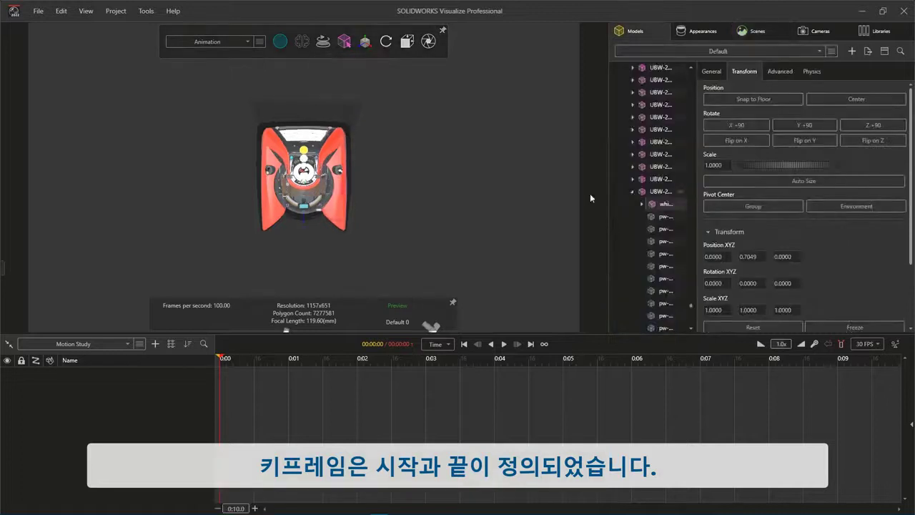
pyautogui.rightClick(651, 192)
pyautogui.moveTo(621, 298)
pyautogui.click(539, 301)
pyautogui.scroll(-5, 652, 215)
pyautogui.rightClick(649, 205)
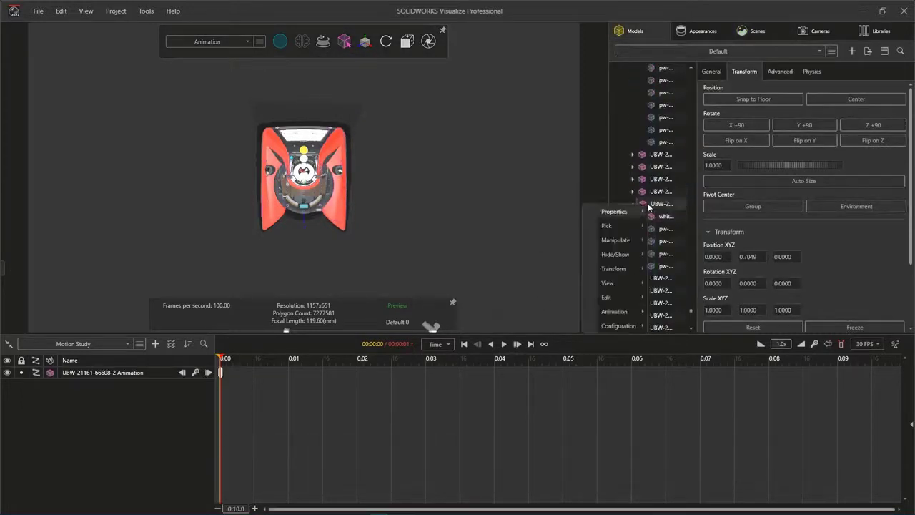
pyautogui.click(548, 317)
pyautogui.click(267, 228)
pyautogui.rightClick(653, 207)
pyautogui.click(547, 318)
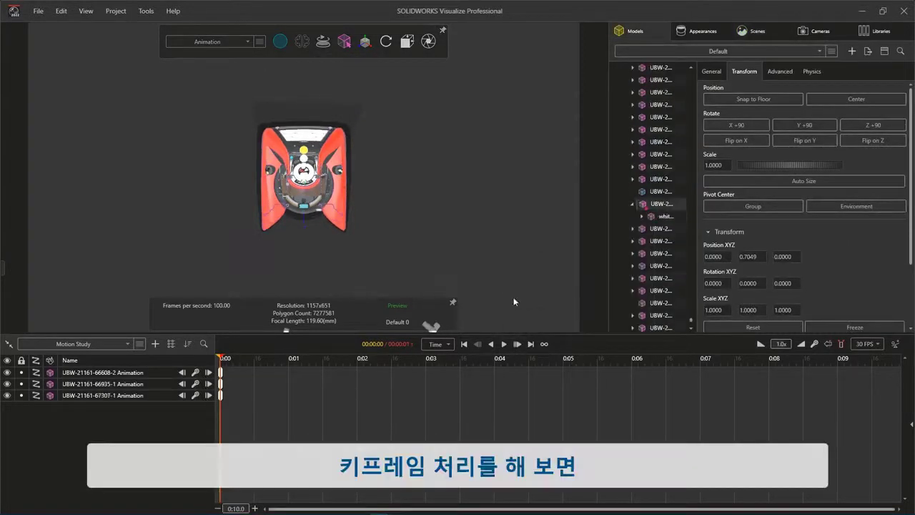
# At 6.83 s, move the remaining shell groups outward and the white high gloss plastic group upward, and scrub the timeline to 3.77 s
pyautogui.moveTo(360, 218); pyautogui.dragTo(282, 91, button='middle')
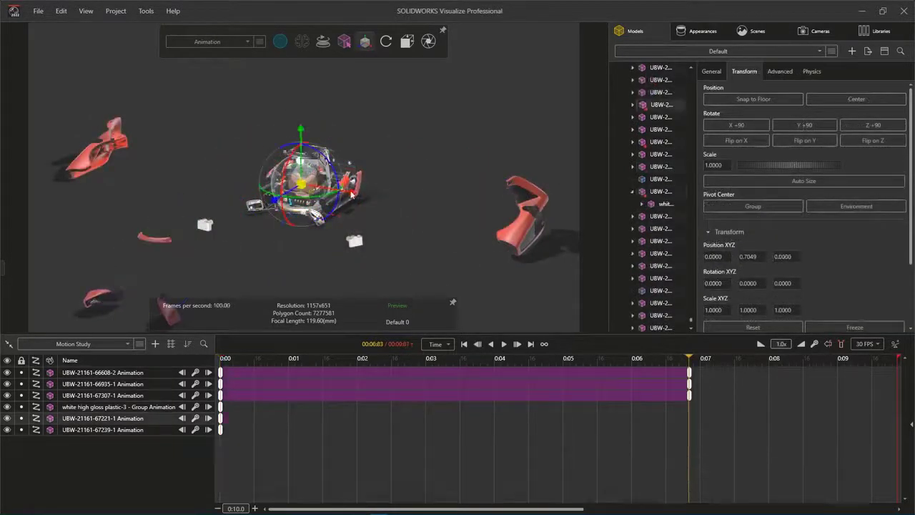
pyautogui.moveTo(351, 195); pyautogui.dragTo(496, 207)
pyautogui.moveTo(372, 236); pyautogui.dragTo(458, 236, button='middle')
pyautogui.click(259, 188)
pyautogui.moveTo(355, 174); pyautogui.dragTo(221, 195)
pyautogui.click(331, 167)
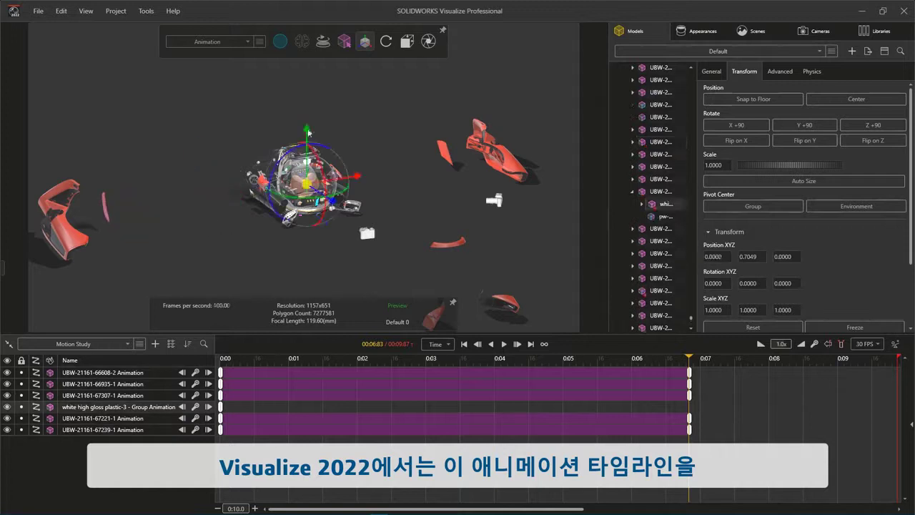
pyautogui.moveTo(302, 128); pyautogui.dragTo(302, 42)
pyautogui.click(359, 136)
pyautogui.moveTo(286, 359); pyautogui.dragTo(477, 366)
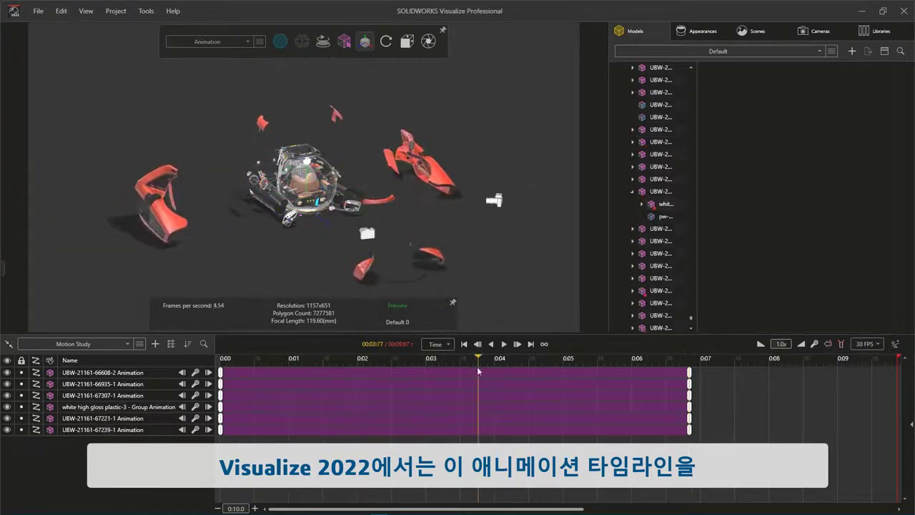
# Put the 66608-2 and 66935-1 animations in one new group and the 67221-1 and 67239-1 animations in a second
pyautogui.click(140, 373)
pyautogui.keyDown('ctrl'); pyautogui.click(134, 387); pyautogui.keyUp('ctrl')
pyautogui.rightClick(134, 387)
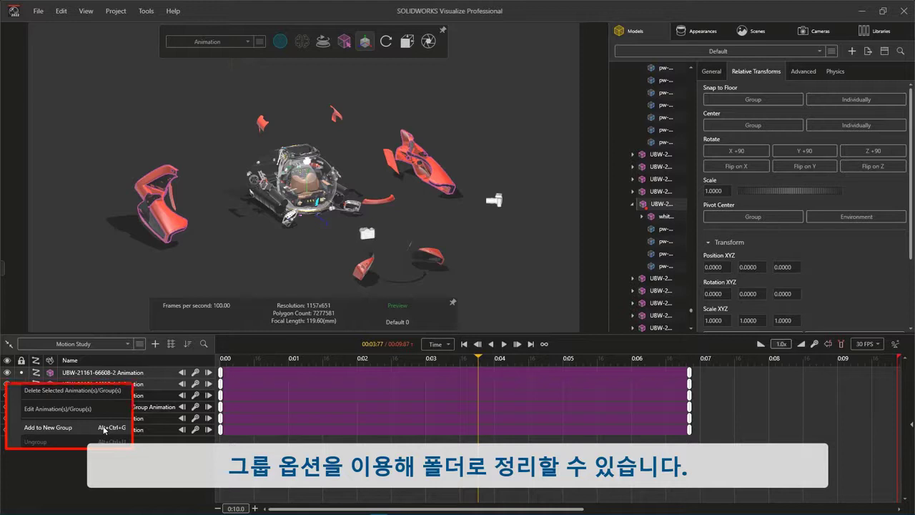
pyautogui.keyDown('ctrl'); pyautogui.click(135, 408); pyautogui.keyUp('ctrl')
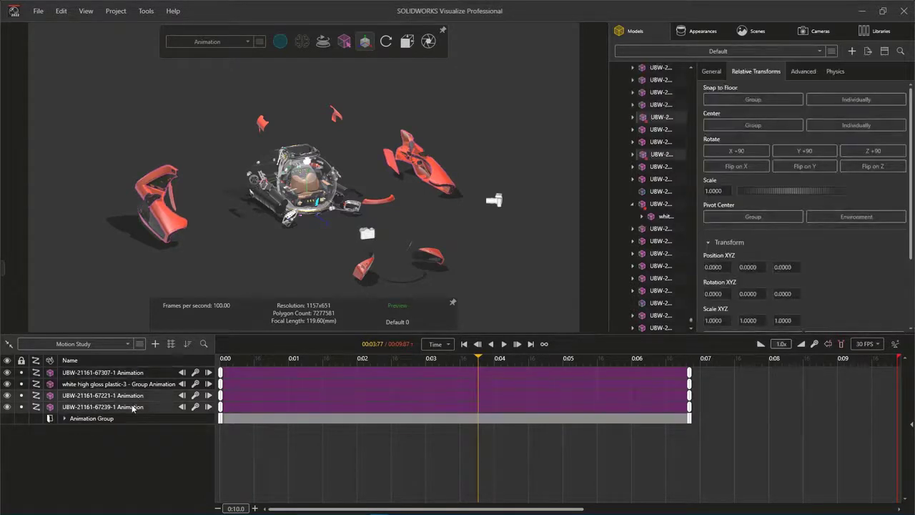
pyautogui.rightClick(134, 408)
pyautogui.click(101, 450)
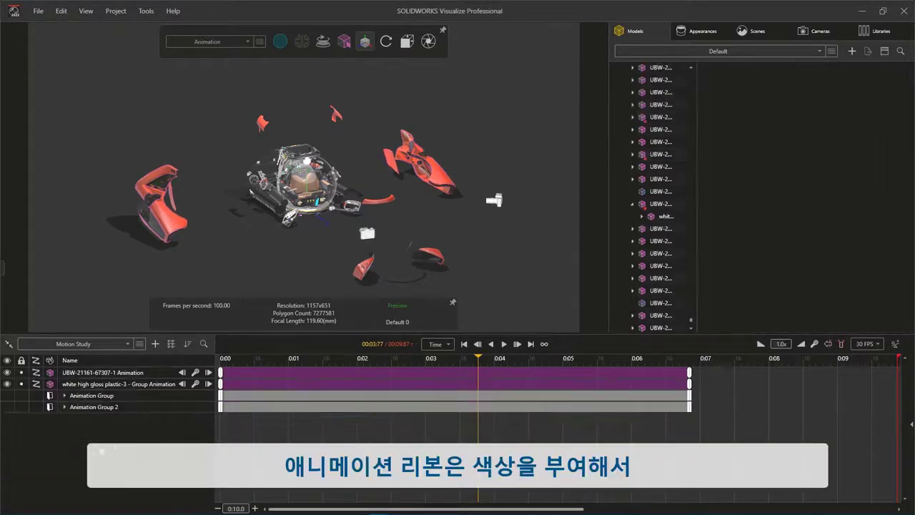
# Color Animation Group blue and Animation Group 2 green, and stagger their ribbons to start at about 1.7 s and 3.5 s
pyautogui.click(252, 395)
pyautogui.click(791, 392)
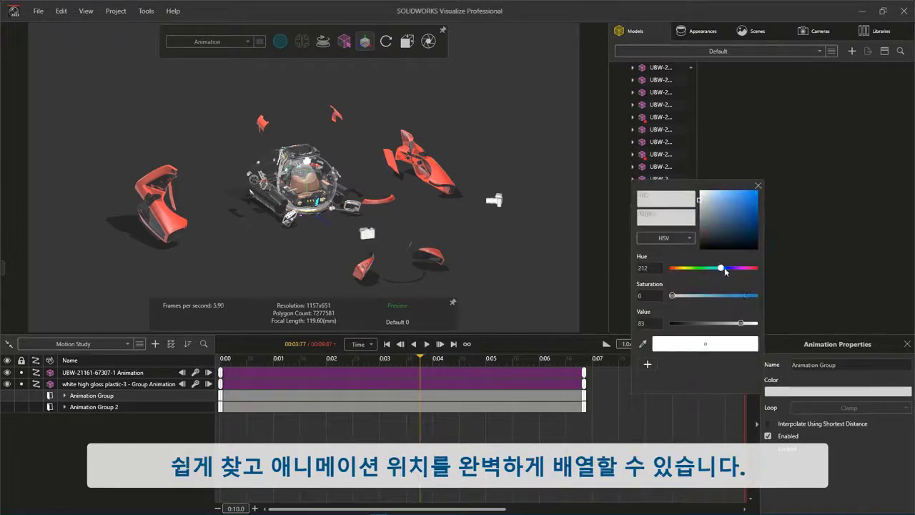
pyautogui.click(565, 408)
pyautogui.click(780, 393)
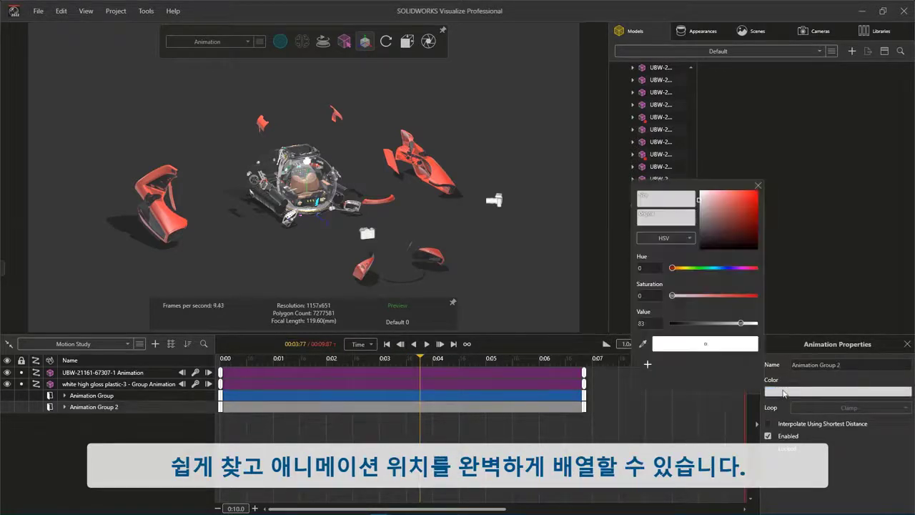
pyautogui.click(698, 269)
pyautogui.click(753, 198)
pyautogui.click(759, 186)
pyautogui.moveTo(316, 408); pyautogui.dragTo(321, 412)
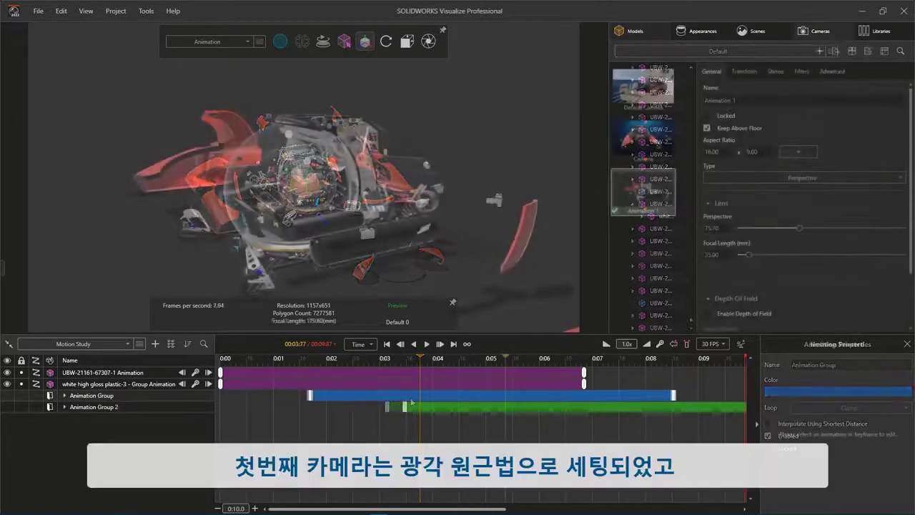
# Add a keyframe for the Animation 1 camera at the start of the timeline
pyautogui.click(387, 344)
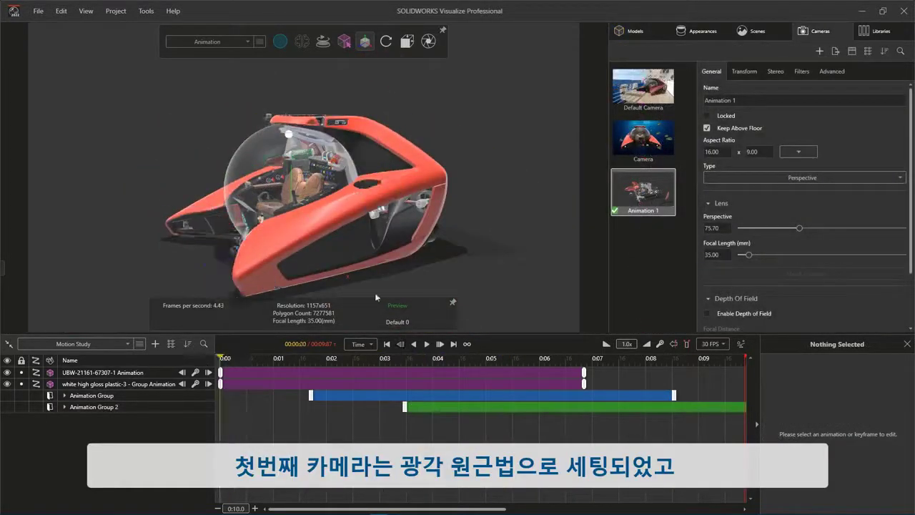
pyautogui.rightClick(630, 199)
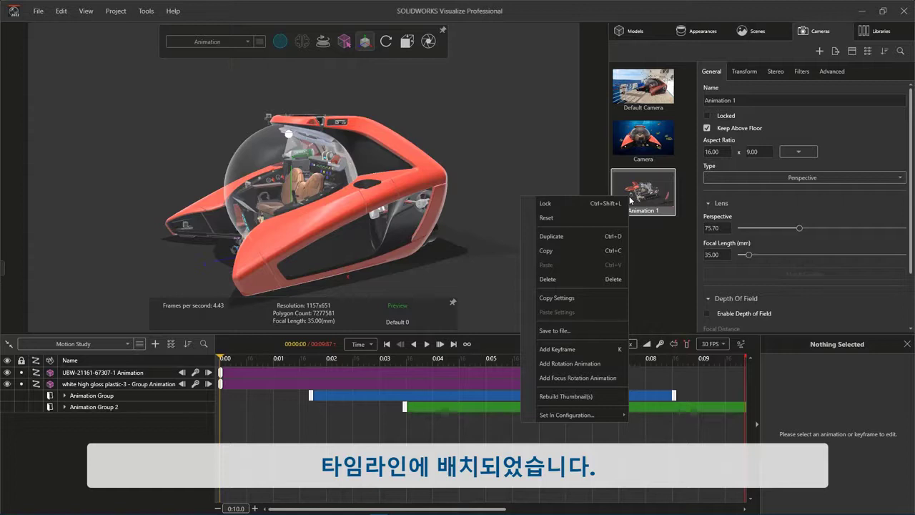
pyautogui.click(565, 349)
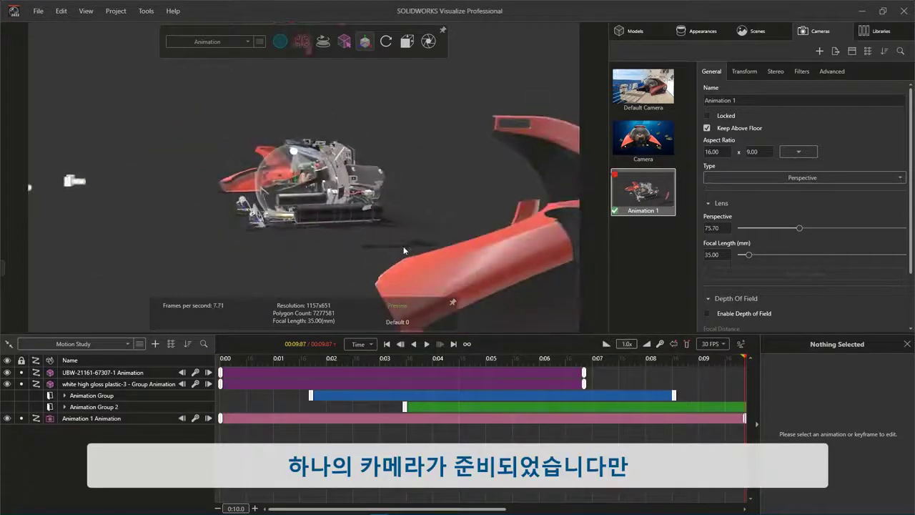
pyautogui.click(628, 249)
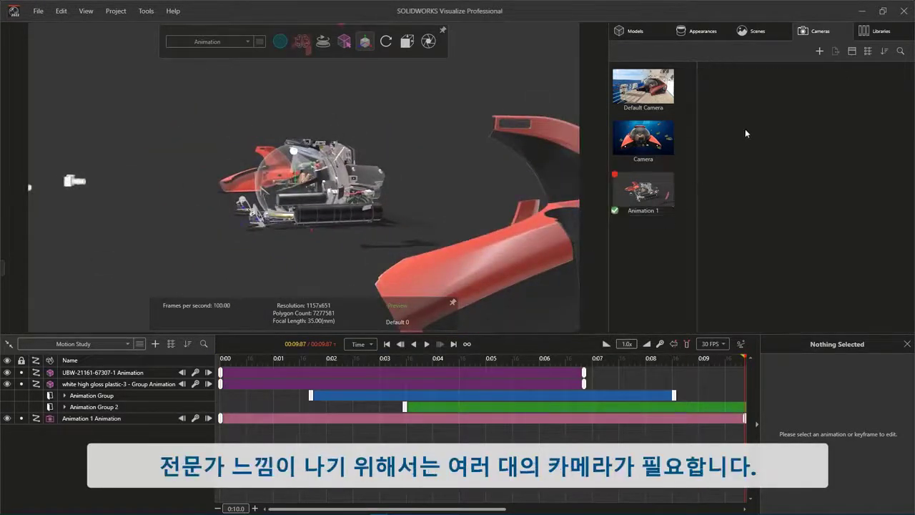
# Add a new camera with a focal length of 85 mm and return the timeline to its start
pyautogui.click(819, 52)
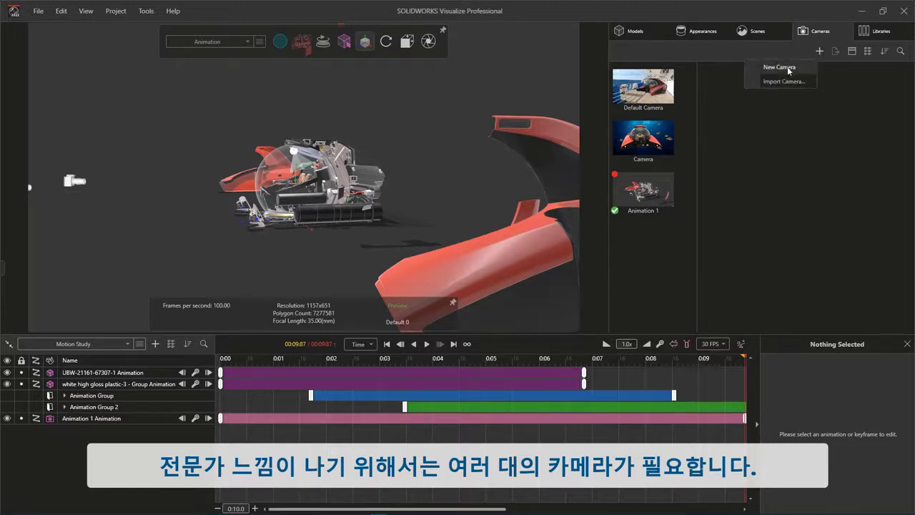
pyautogui.click(780, 67)
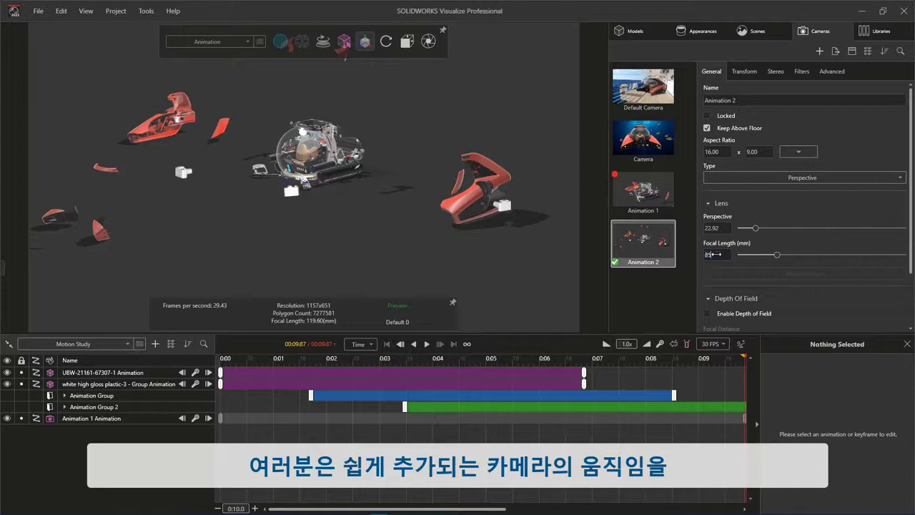
pyautogui.press('Return')
pyautogui.click(226, 359)
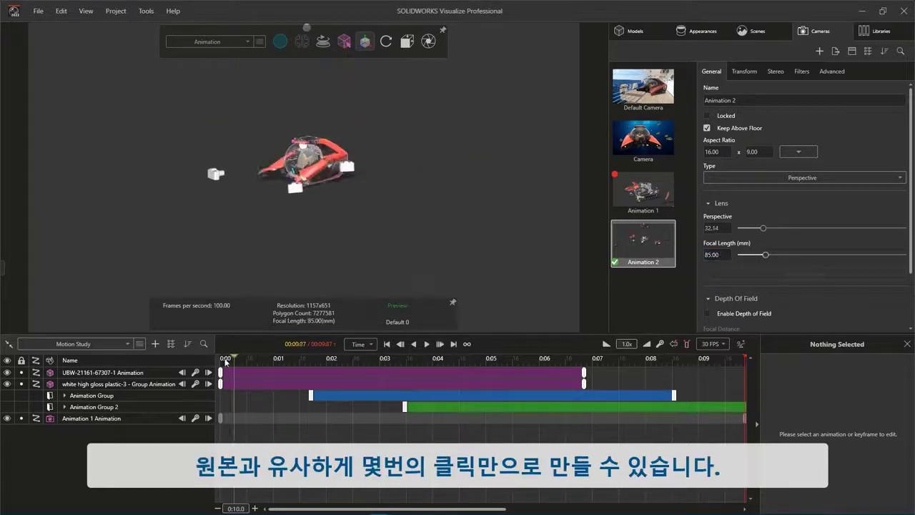
pyautogui.click(400, 103)
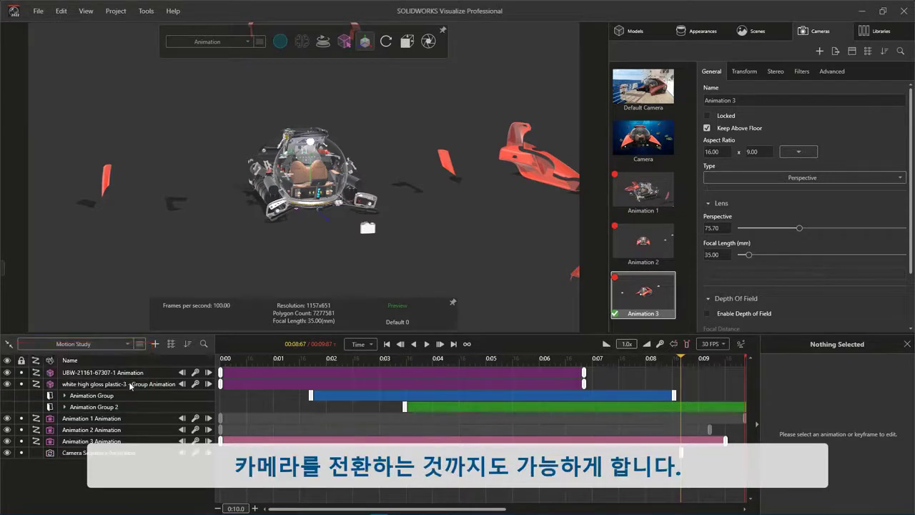
# Review the Animation cameras with the timeline scrubbed to 6.83 s, and move the last camera sequence keyframe near the timeline's end
pyautogui.click(643, 192)
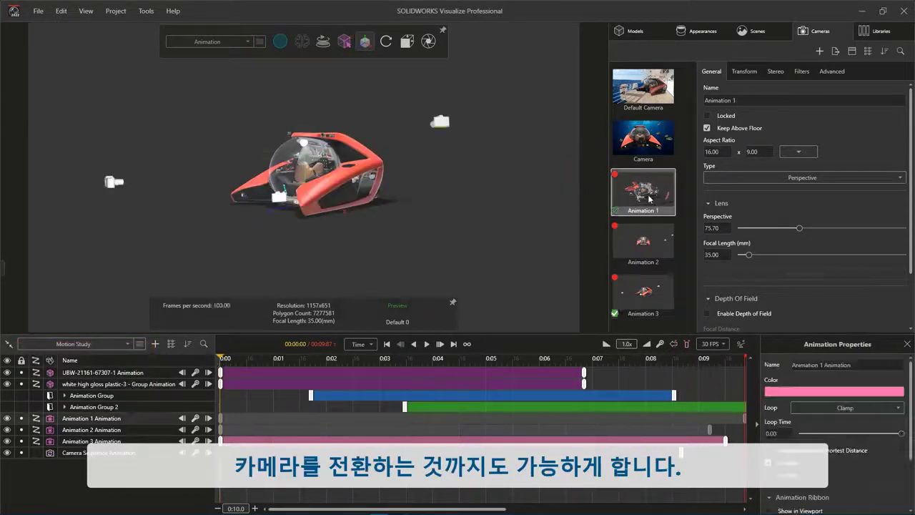
pyautogui.moveTo(340, 361); pyautogui.dragTo(588, 369)
pyautogui.click(642, 294)
pyautogui.click(636, 242)
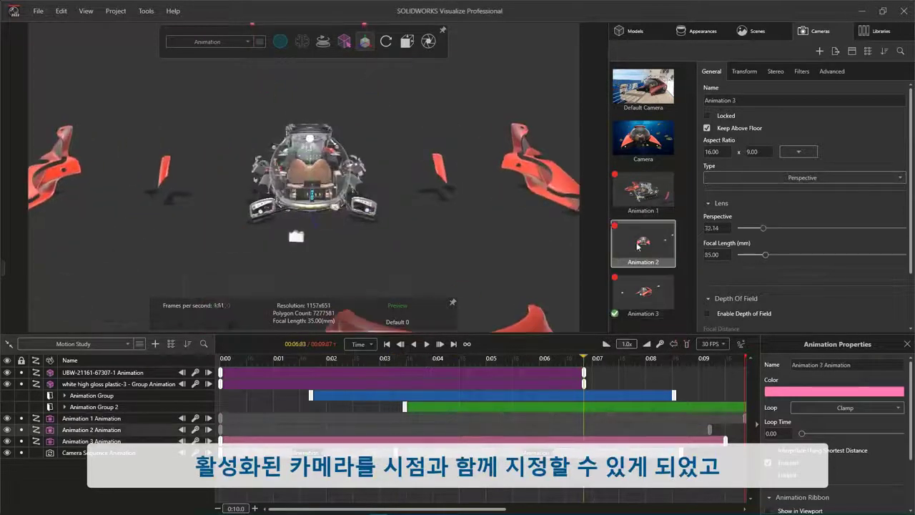
pyautogui.moveTo(682, 453); pyautogui.dragTo(741, 454)
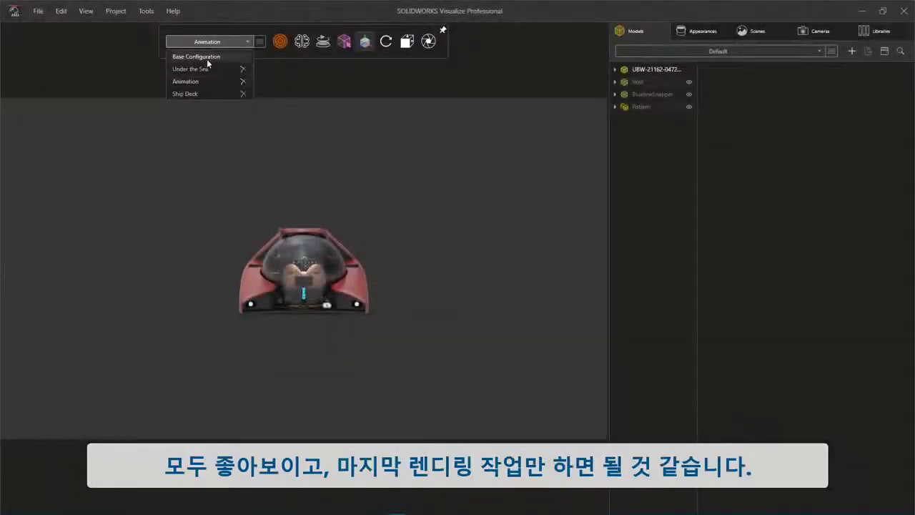
# Preview the Under the Sea and Ship Deck configurations in the viewport
pyautogui.click(206, 65)
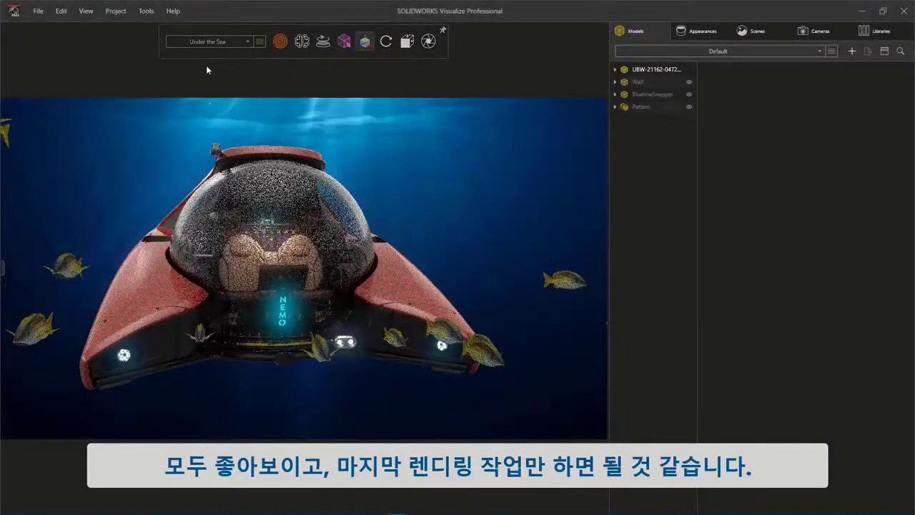
pyautogui.click(208, 42)
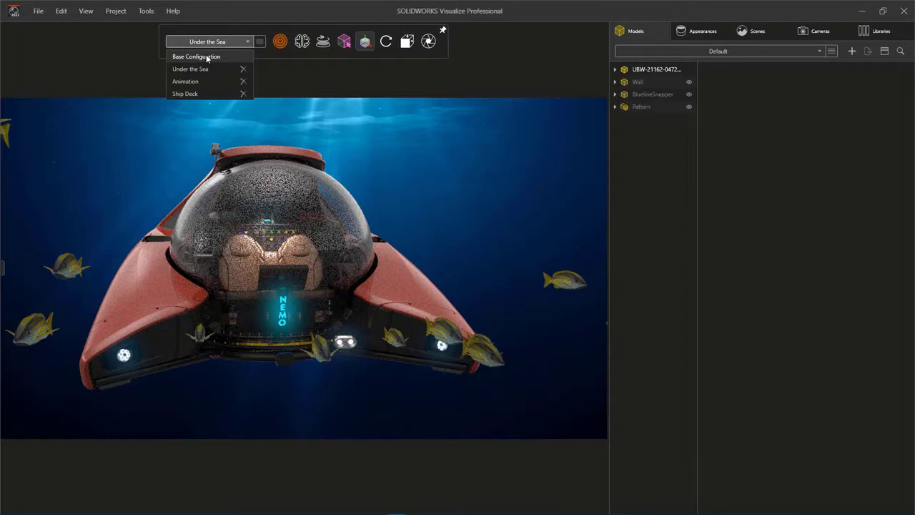
pyautogui.click(196, 93)
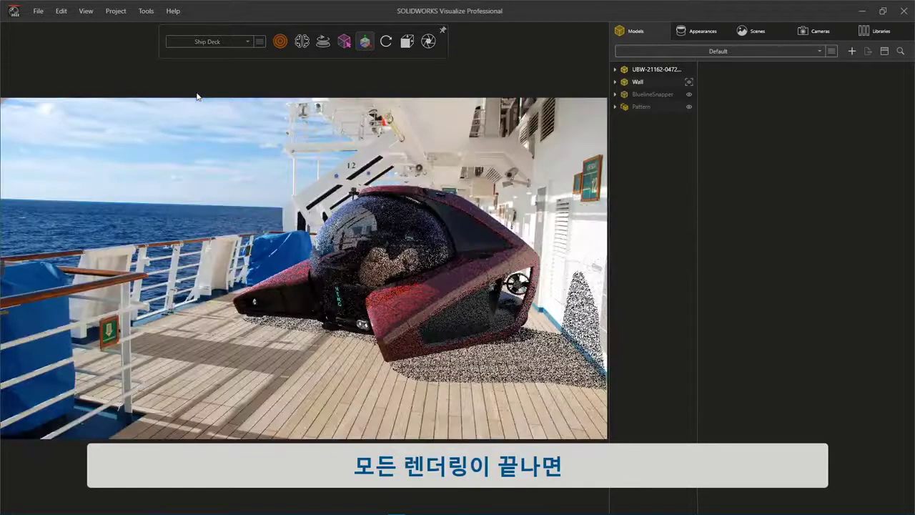
# Show the Output Viewer, view the underwater and animation render jobs, and expand the animation job's details
pyautogui.click(88, 11)
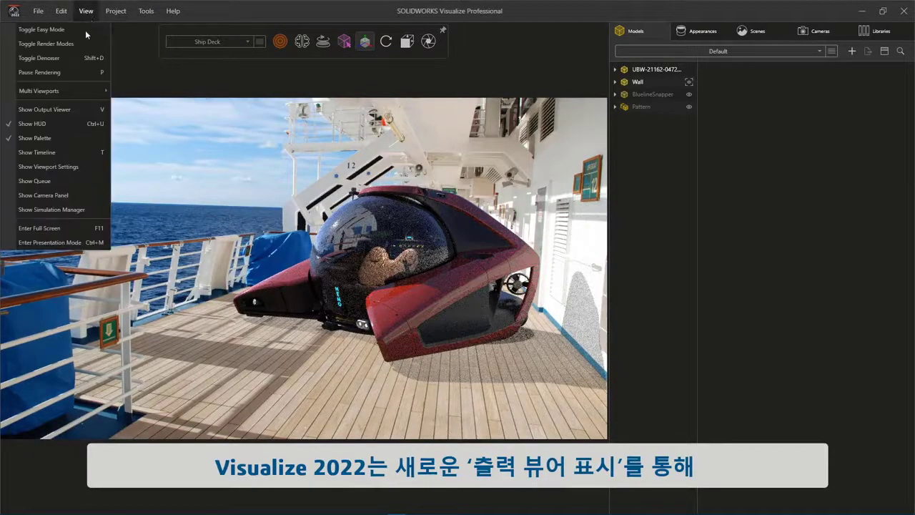
pyautogui.click(74, 110)
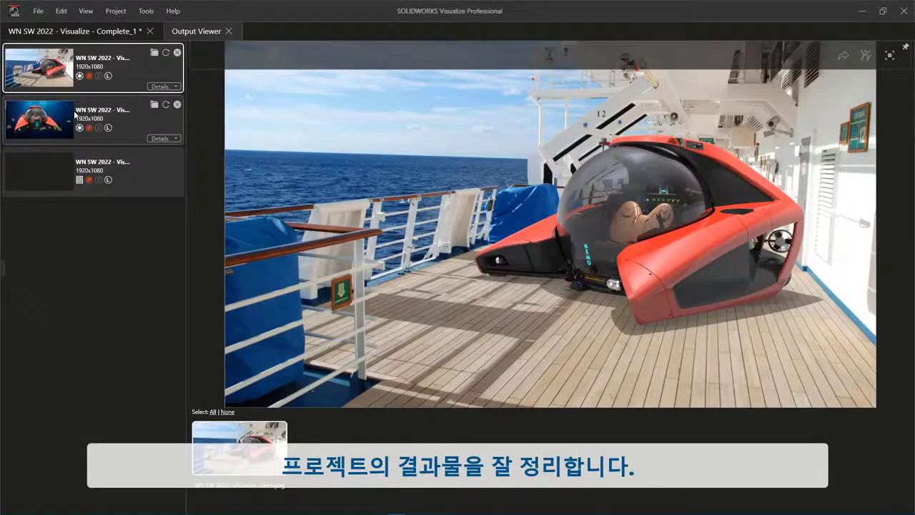
pyautogui.click(140, 126)
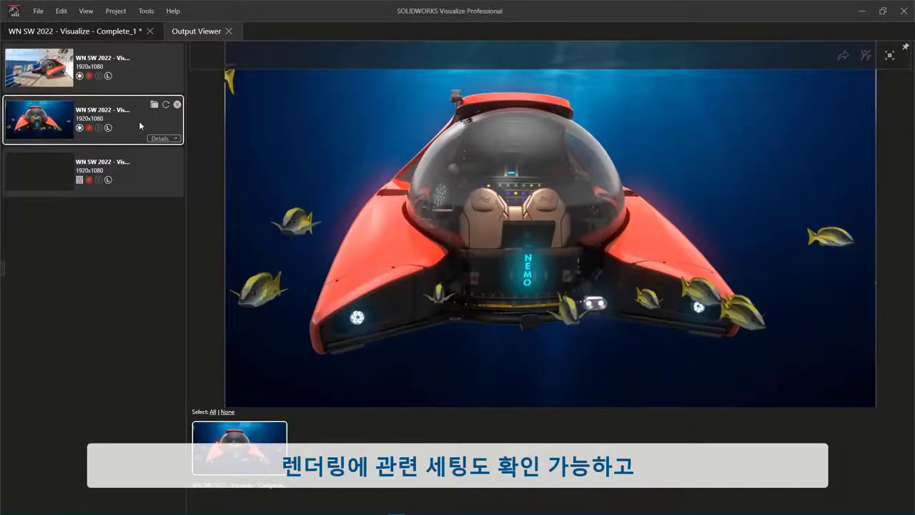
pyautogui.click(140, 172)
pyautogui.click(154, 191)
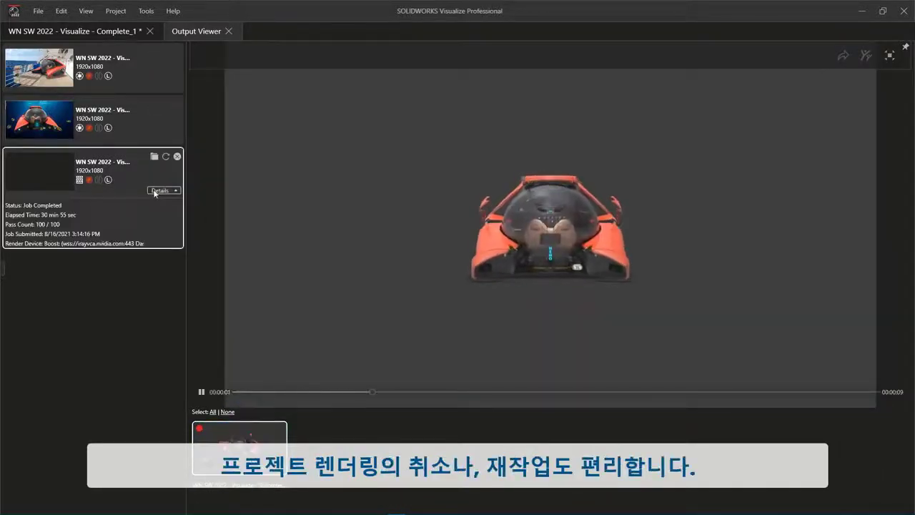